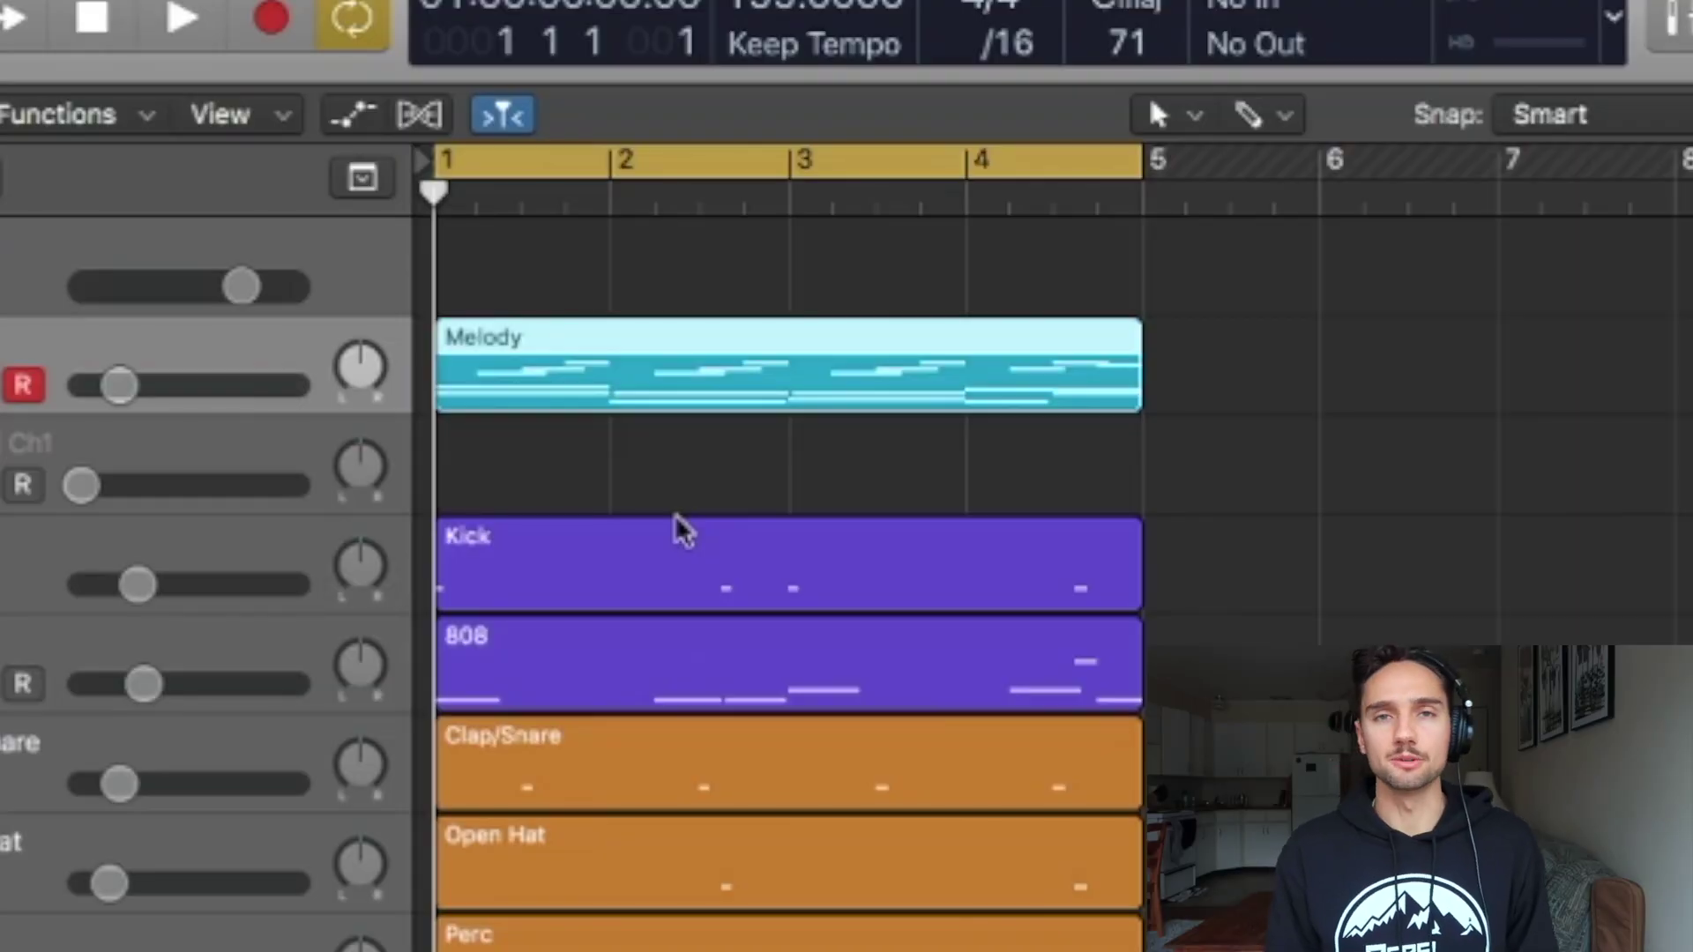
# Solo the Melody track and play the four-bar 155 BPM beat
pyautogui.hotkey('ctrl', 's')
pyautogui.press('space')
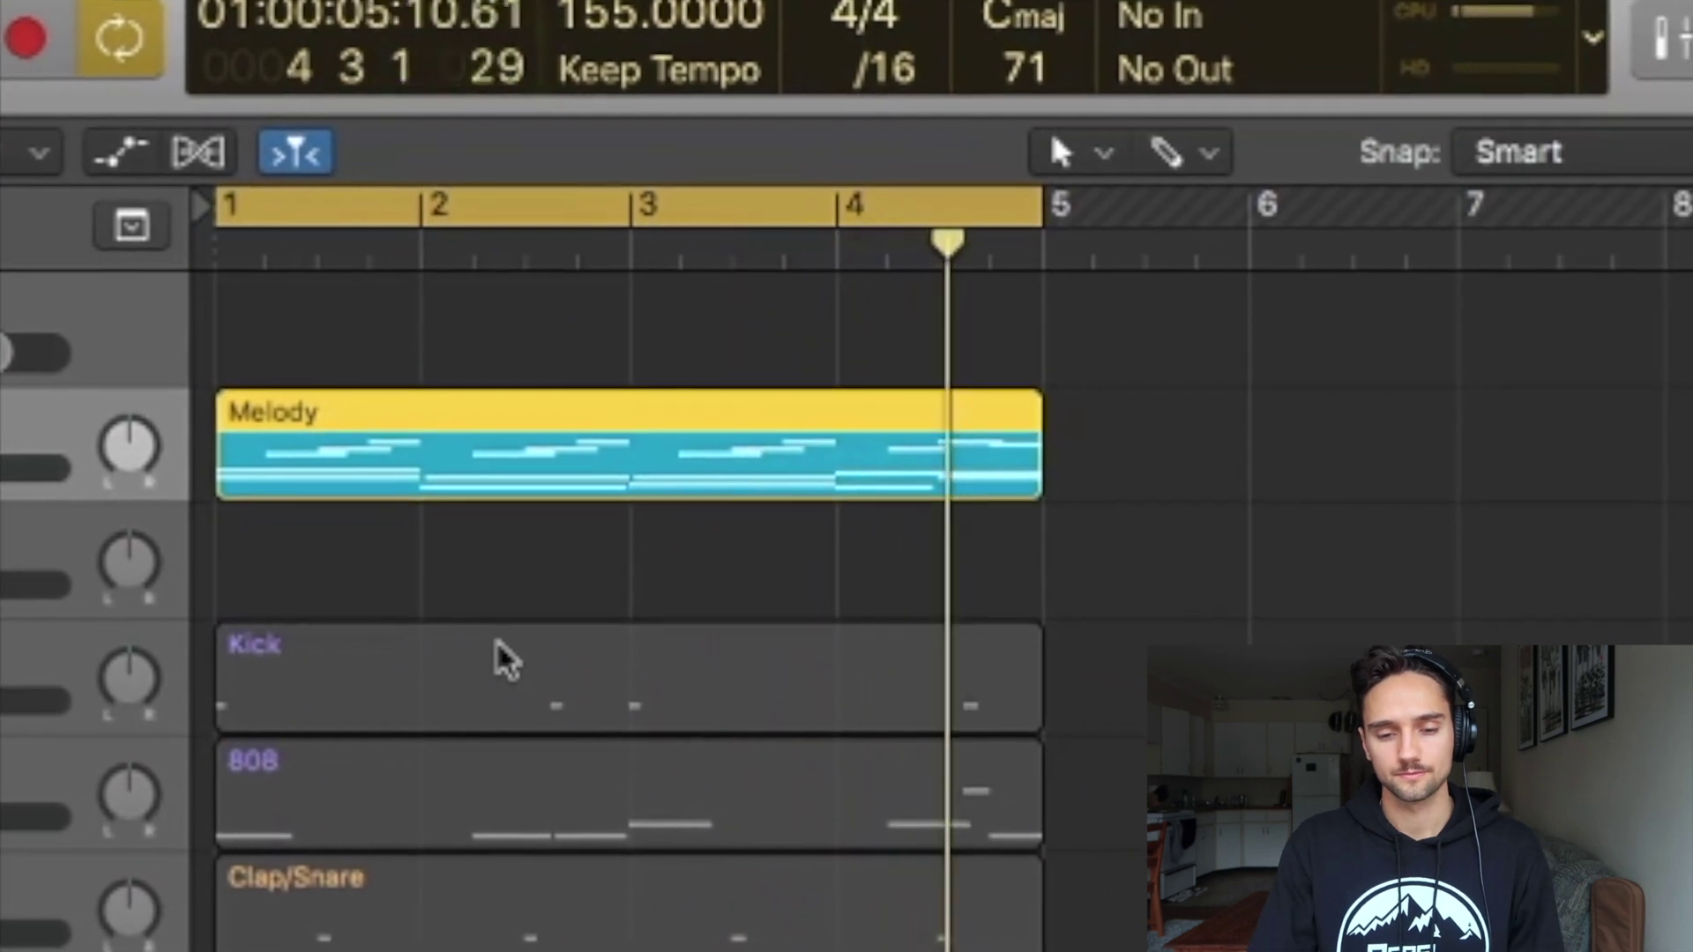
# Stop playback and move the solo from the Melody track to the 808 track
pyautogui.press('space')
pyautogui.press('s')
pyautogui.press('Down')
pyautogui.press('Down')
pyautogui.press('Down')
pyautogui.press('s')
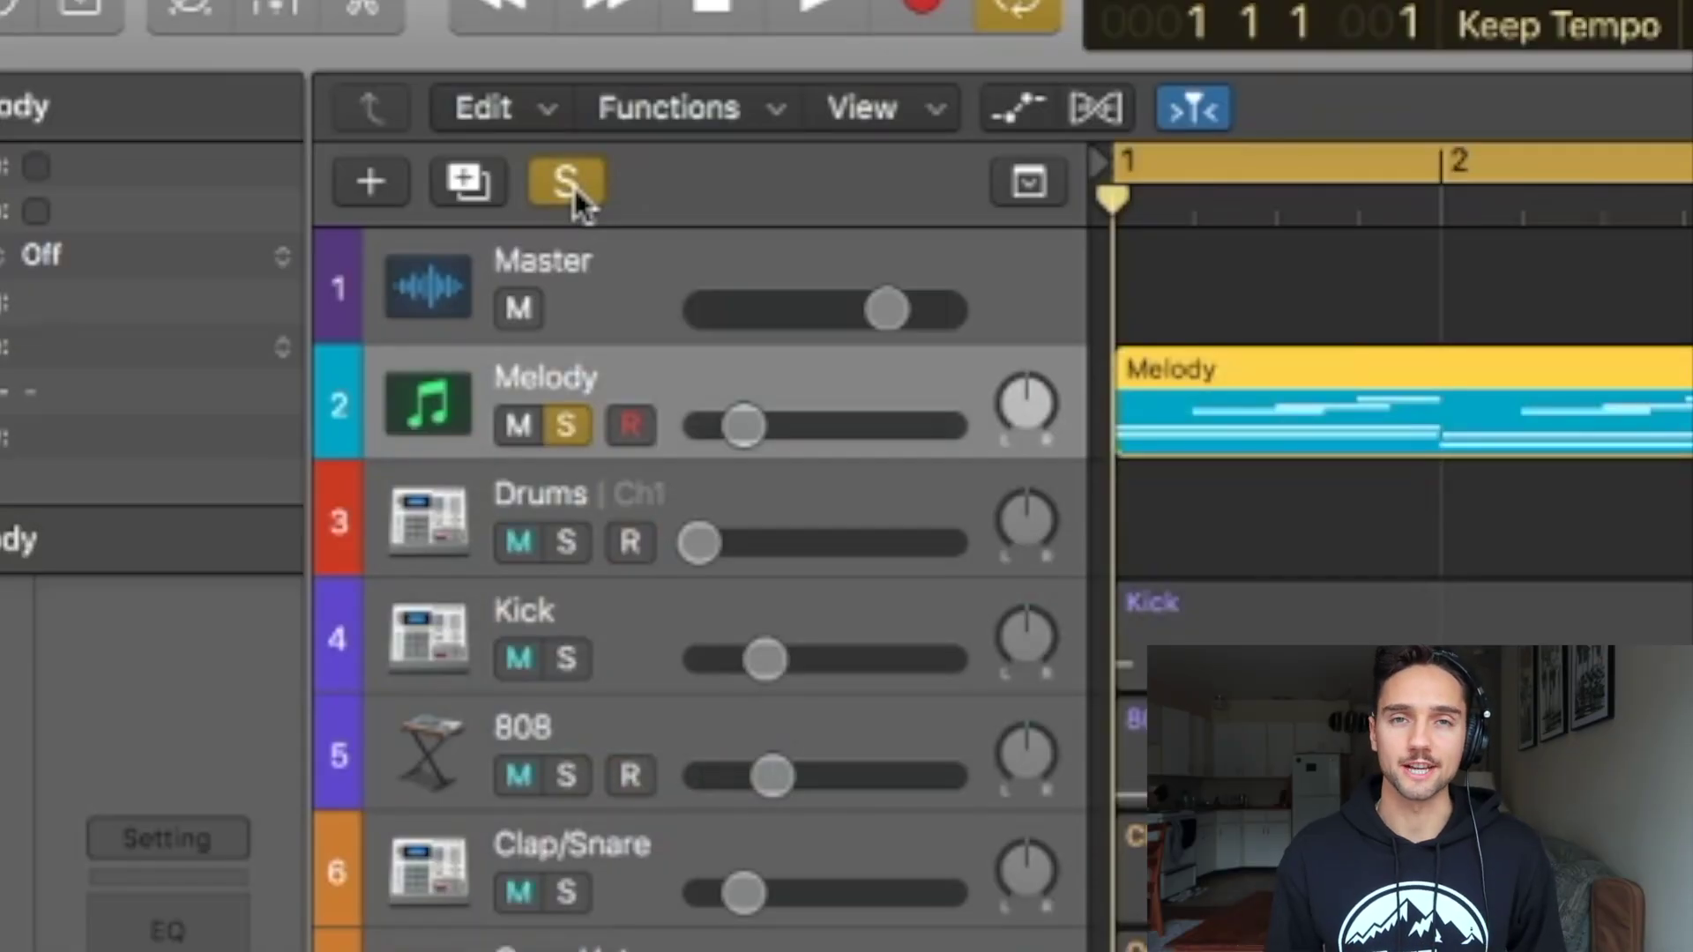
# Add a Software Instrument track below 808 and name it 'EXS24 808'
pyautogui.click(391, 183)
pyautogui.press('Return')
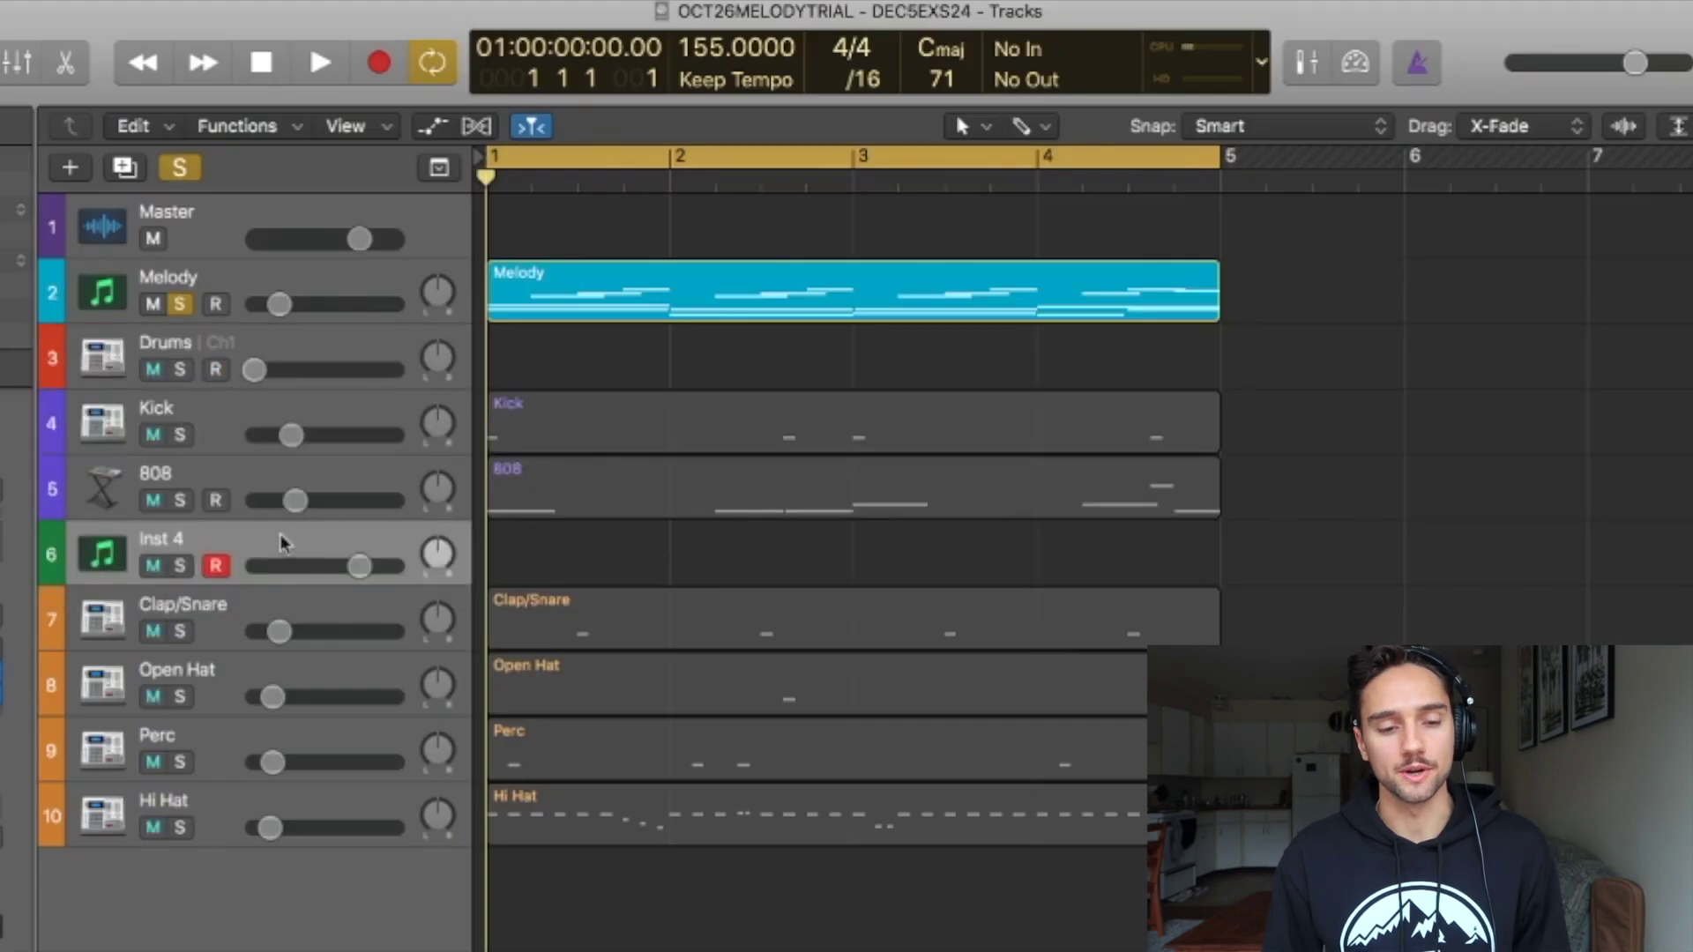
pyautogui.doubleClick(281, 542)
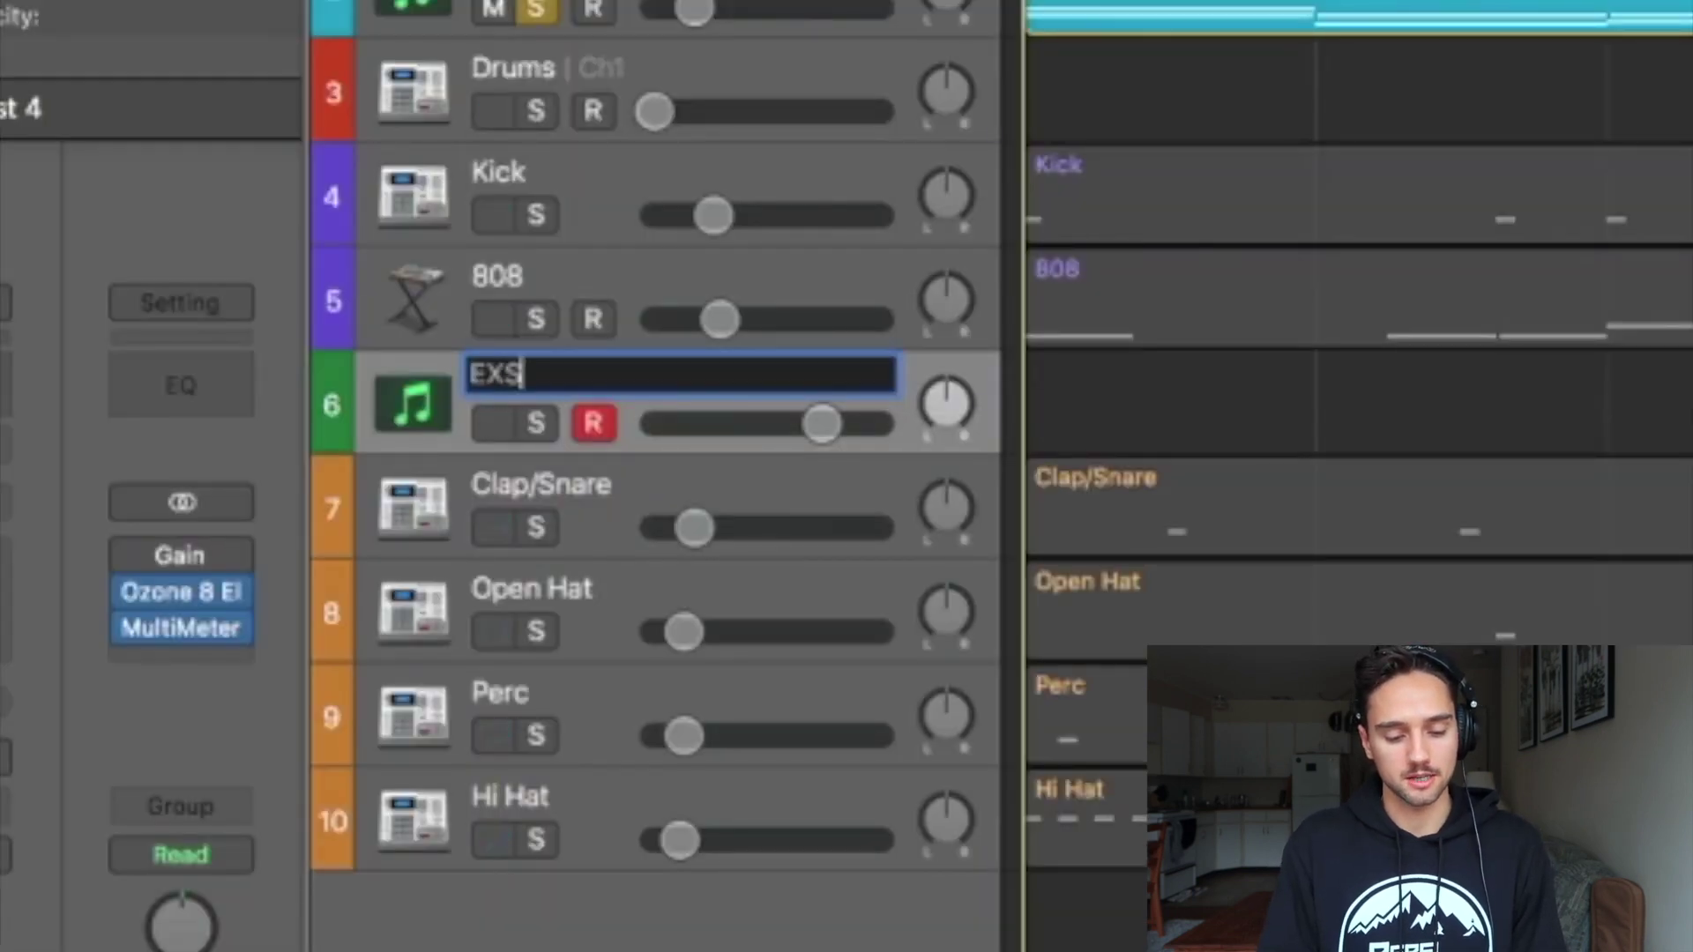
pyautogui.write('EXS24 808')
pyautogui.press('Return')
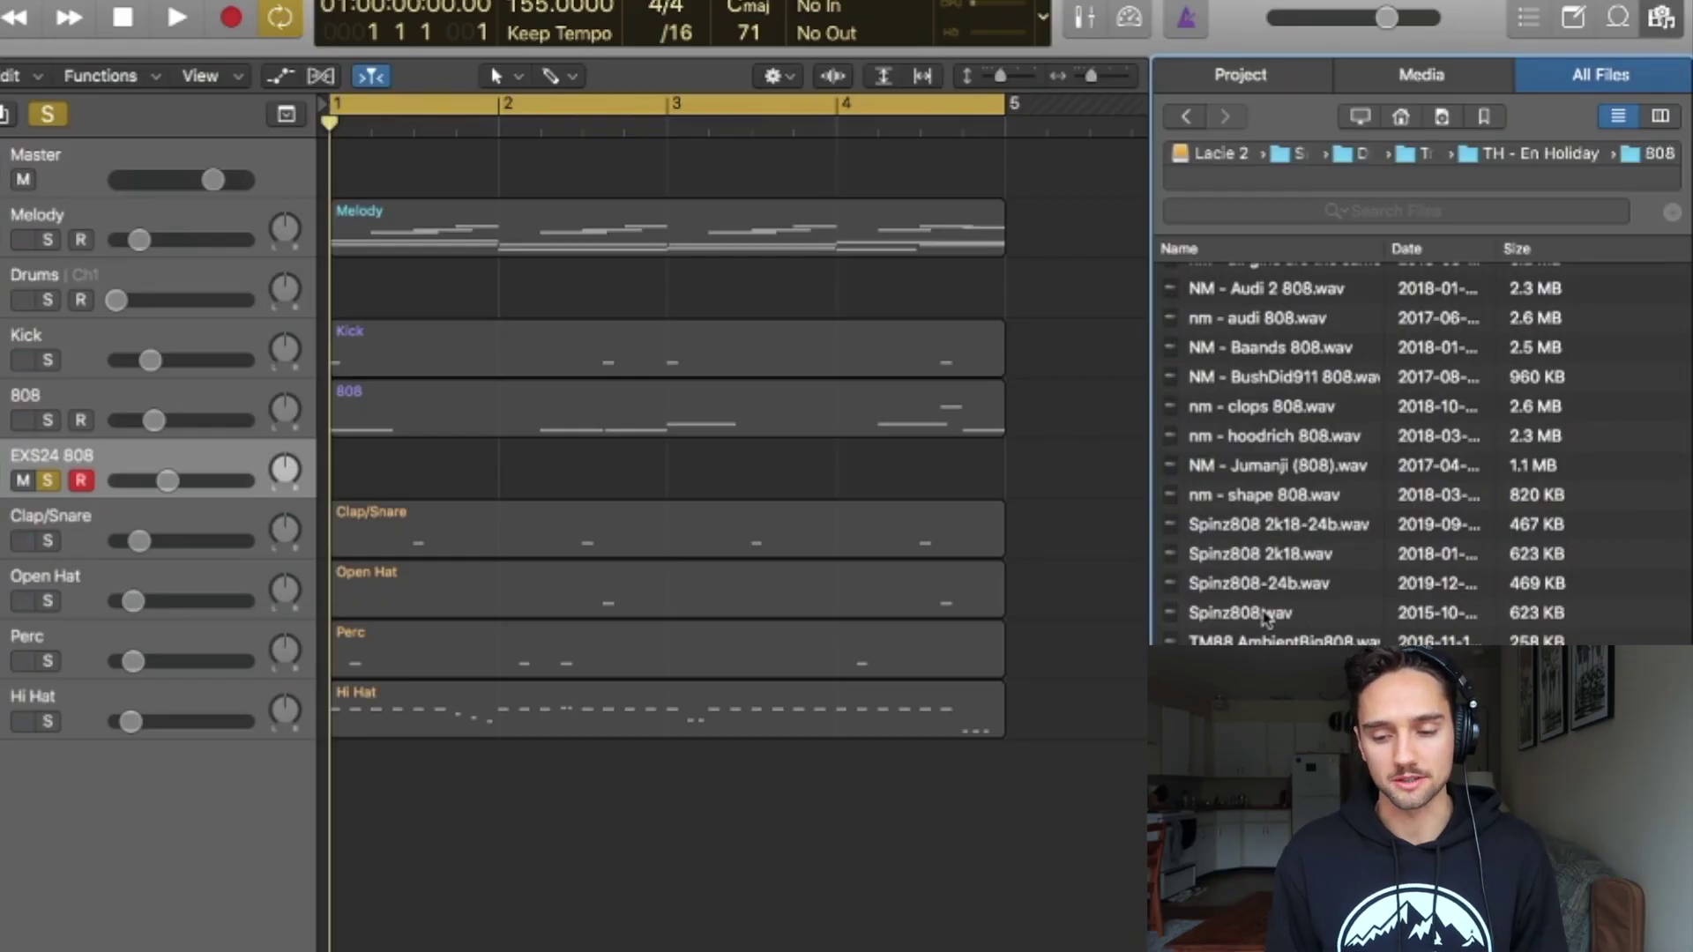
# Import the Spinz808 sample as an audio track placed above Clap/Snare
pyautogui.moveTo(1266, 617); pyautogui.dragTo(484, 790)
pyautogui.moveTo(132, 772); pyautogui.dragTo(134, 531)
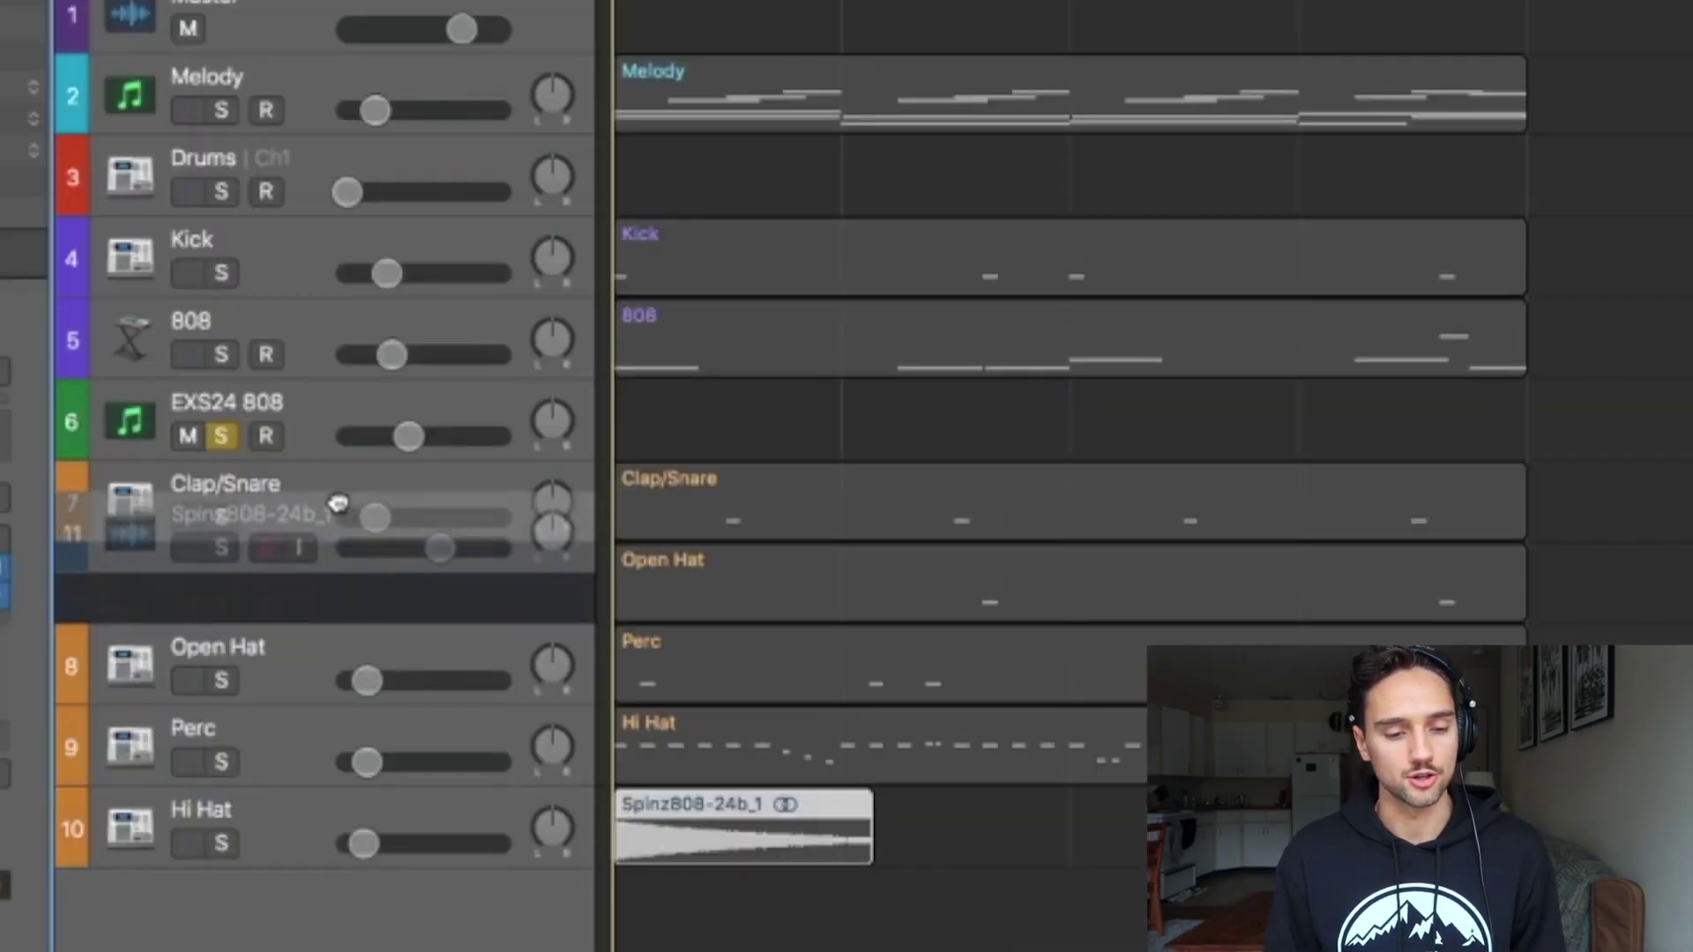
pyautogui.moveTo(338, 503); pyautogui.dragTo(344, 498)
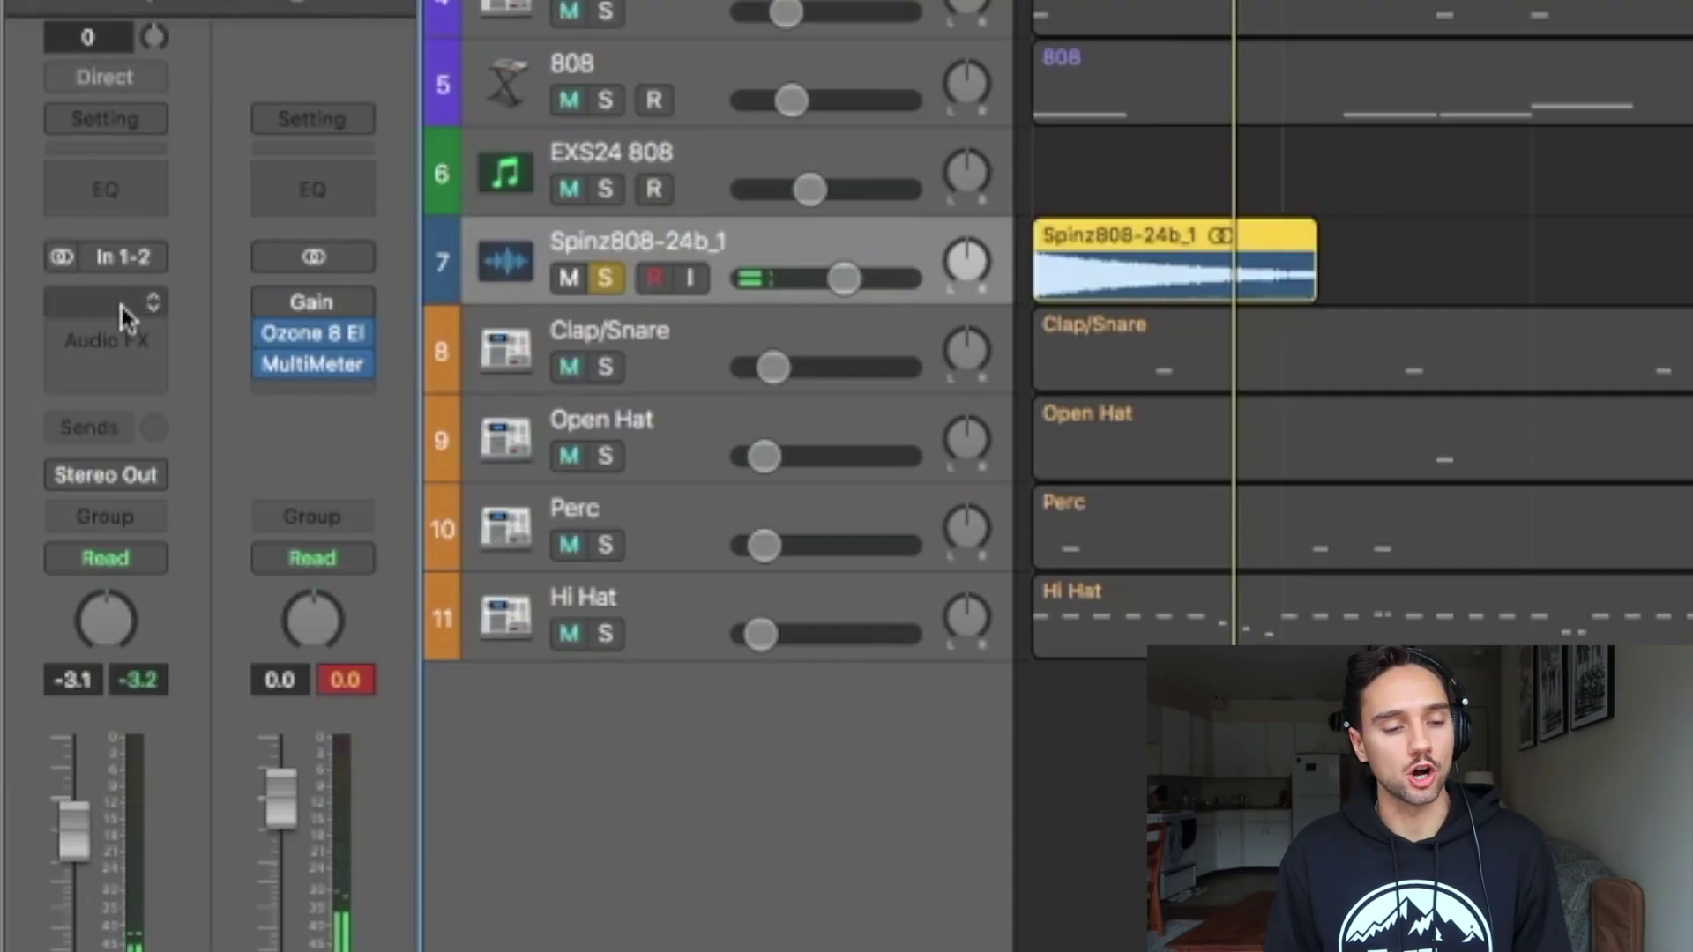
# Insert a Tuner (Stereo) on the sample track and play it to read the pitch
pyautogui.click(123, 309)
pyautogui.moveTo(110, 762)
pyautogui.moveTo(398, 908)
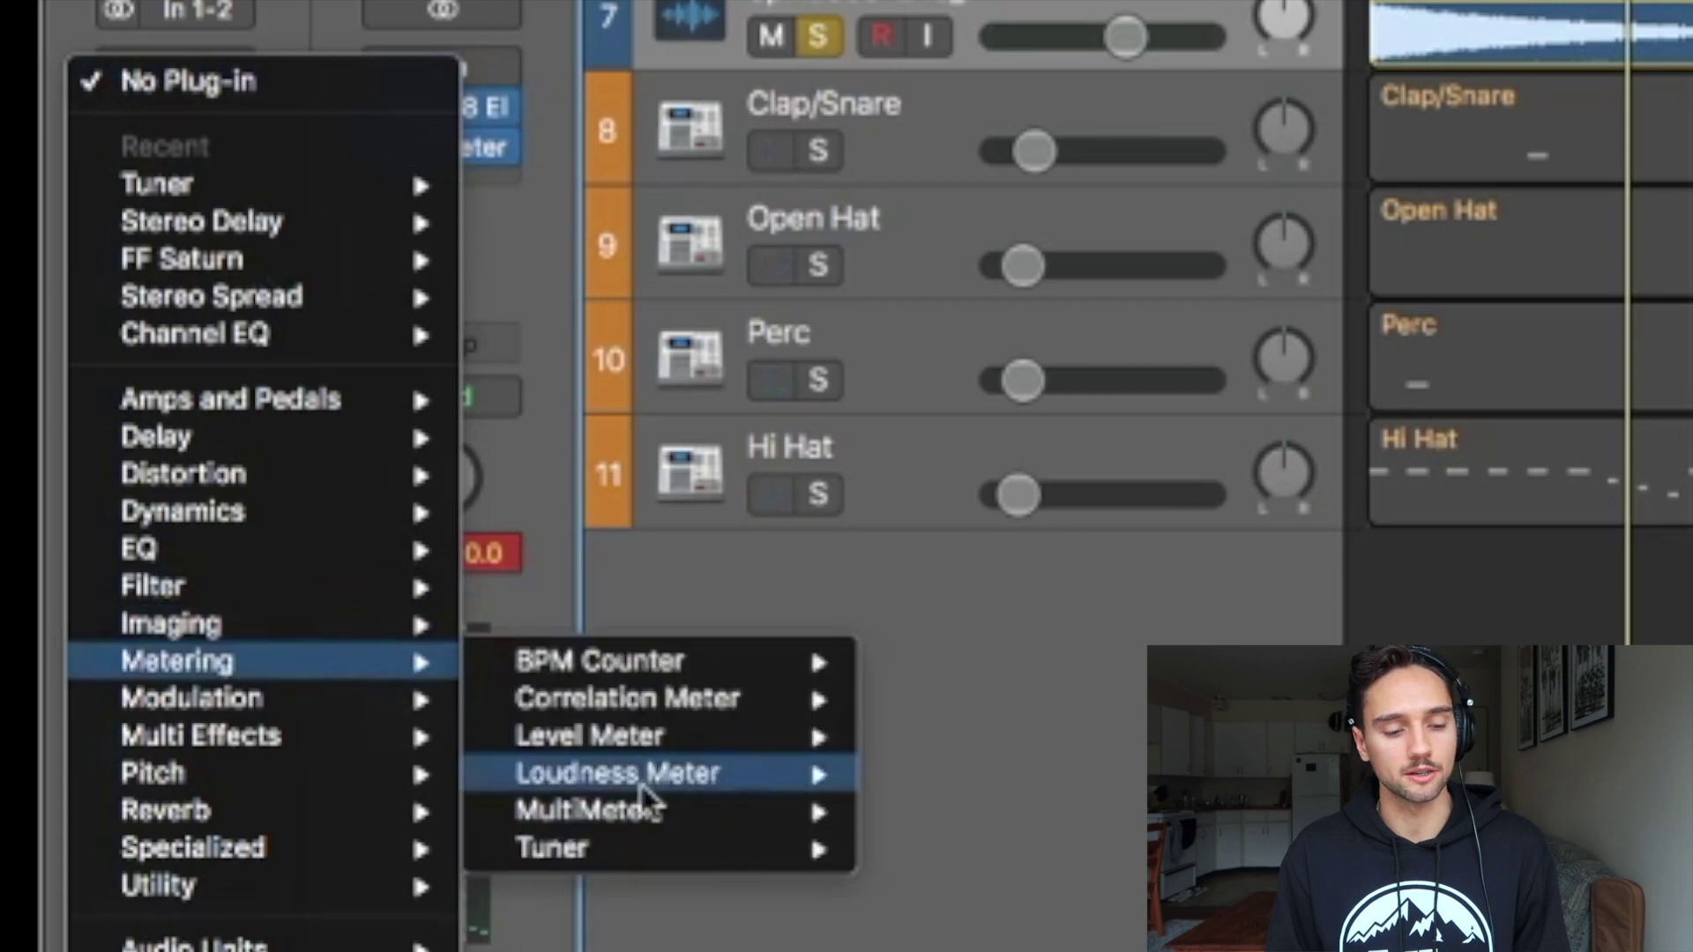
pyautogui.click(905, 850)
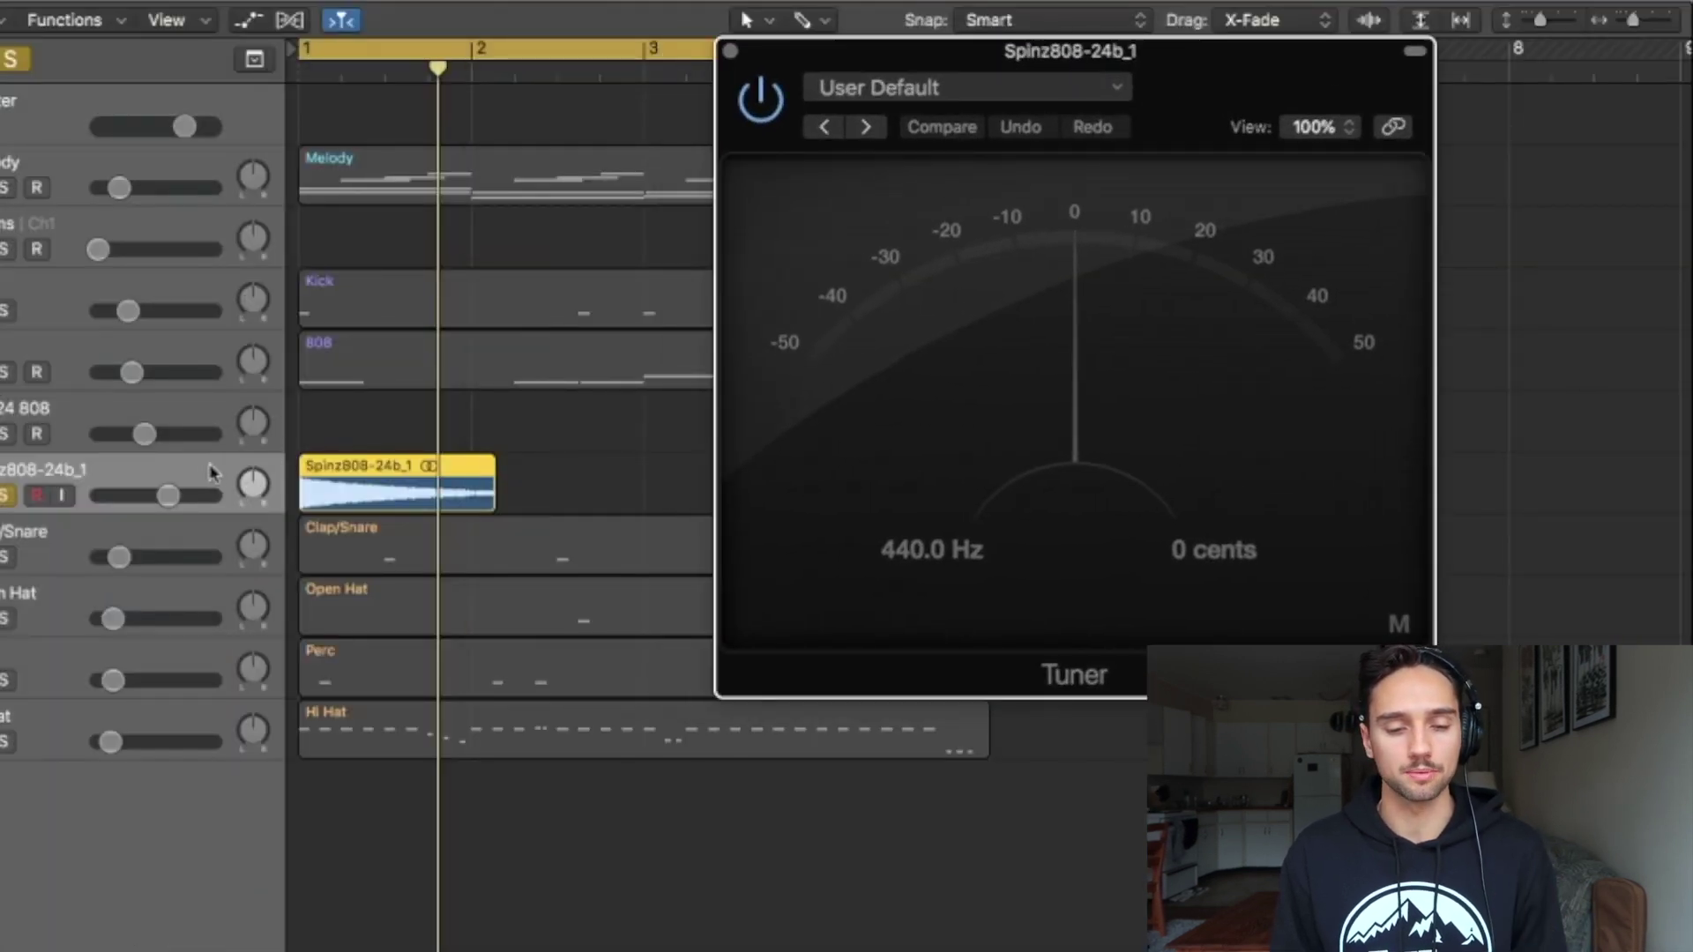
pyautogui.press('space')
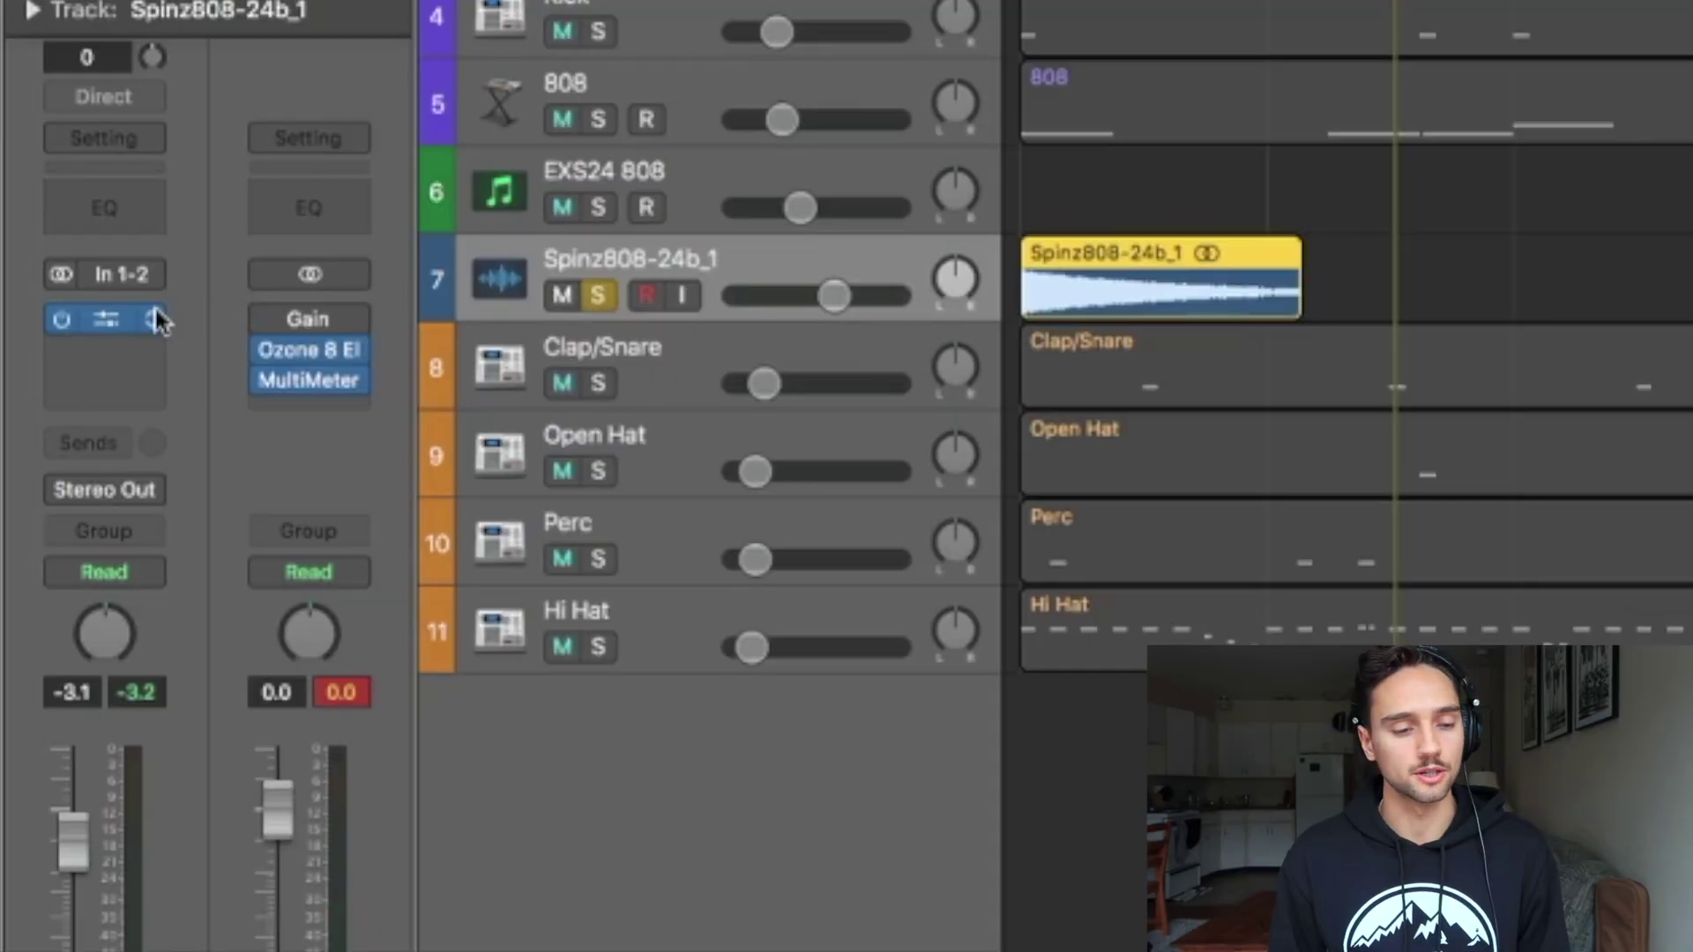
# Set the sample track's Tuner slot to No Plug-in and unsolo the track
pyautogui.click(155, 320)
pyautogui.click(253, 406)
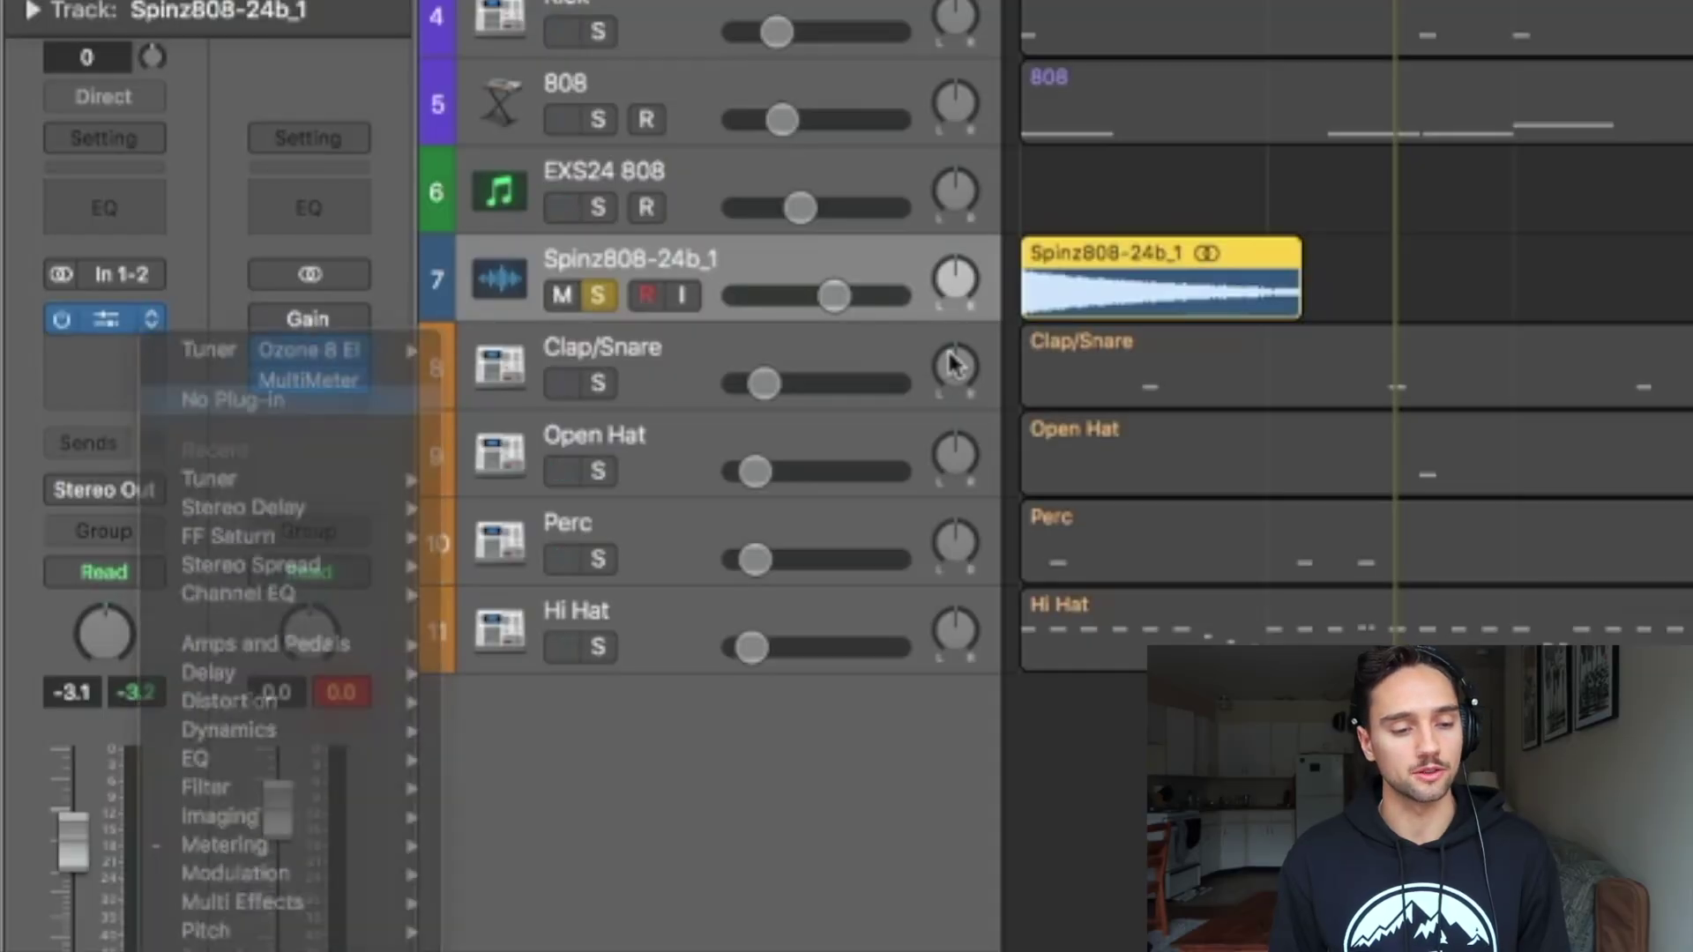
pyautogui.hotkey('ctrl', 's')
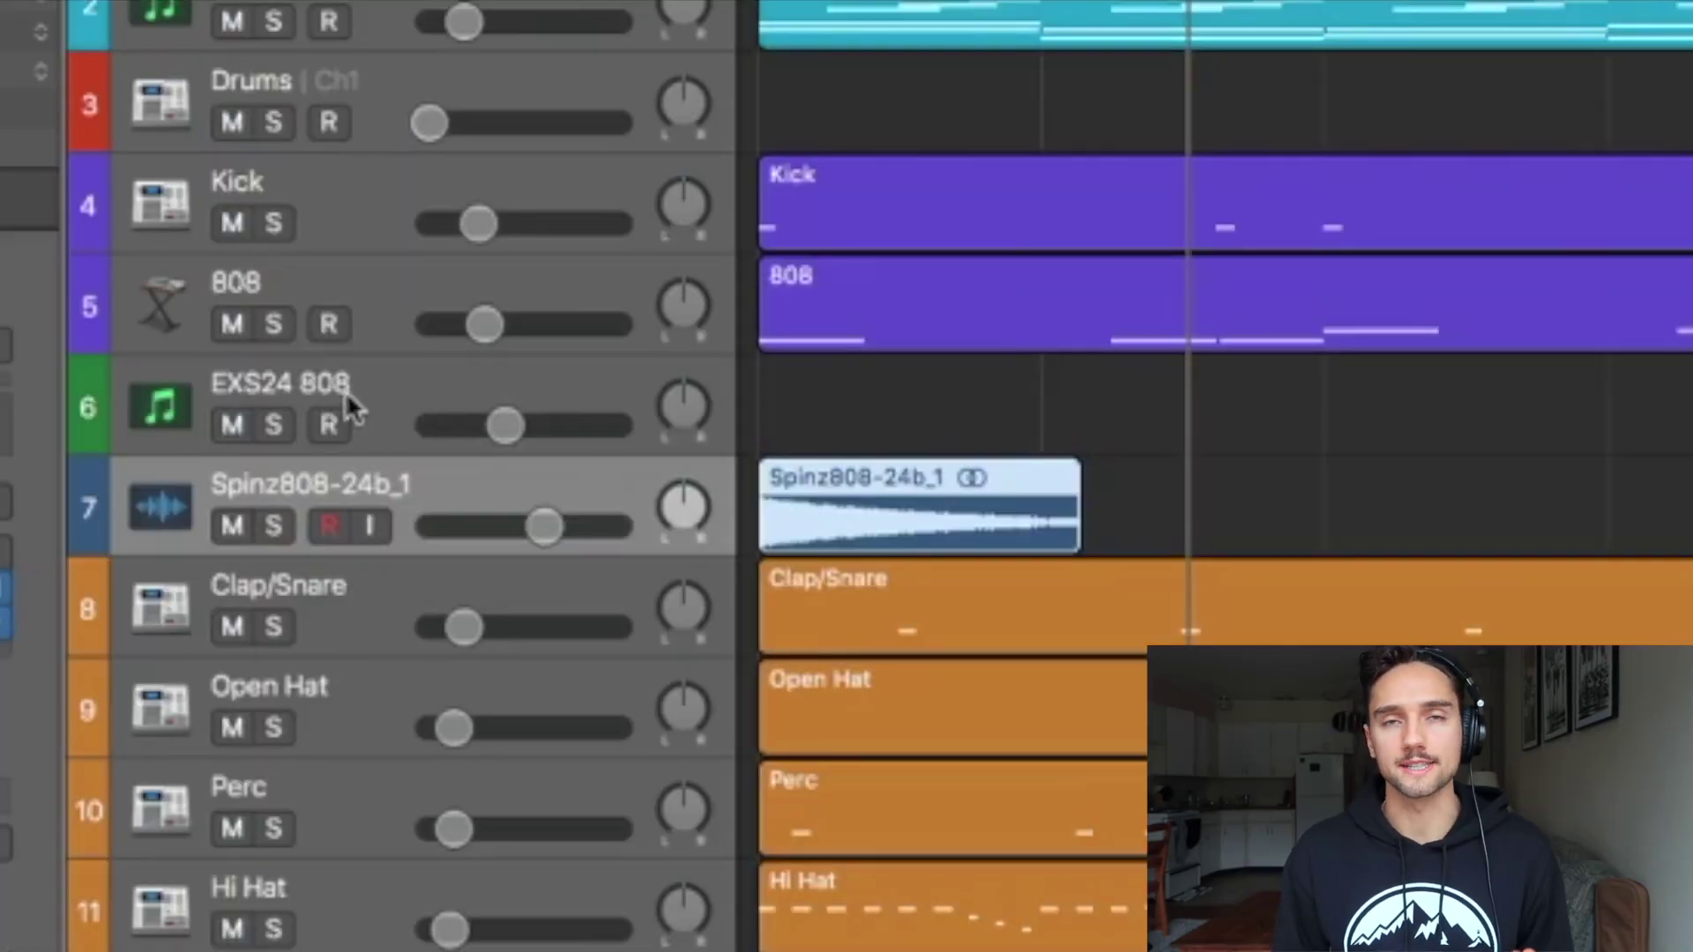
# Load EXS24 (Sampler) Mono on the EXS24 808 track
pyautogui.click(389, 381)
pyautogui.click(114, 117)
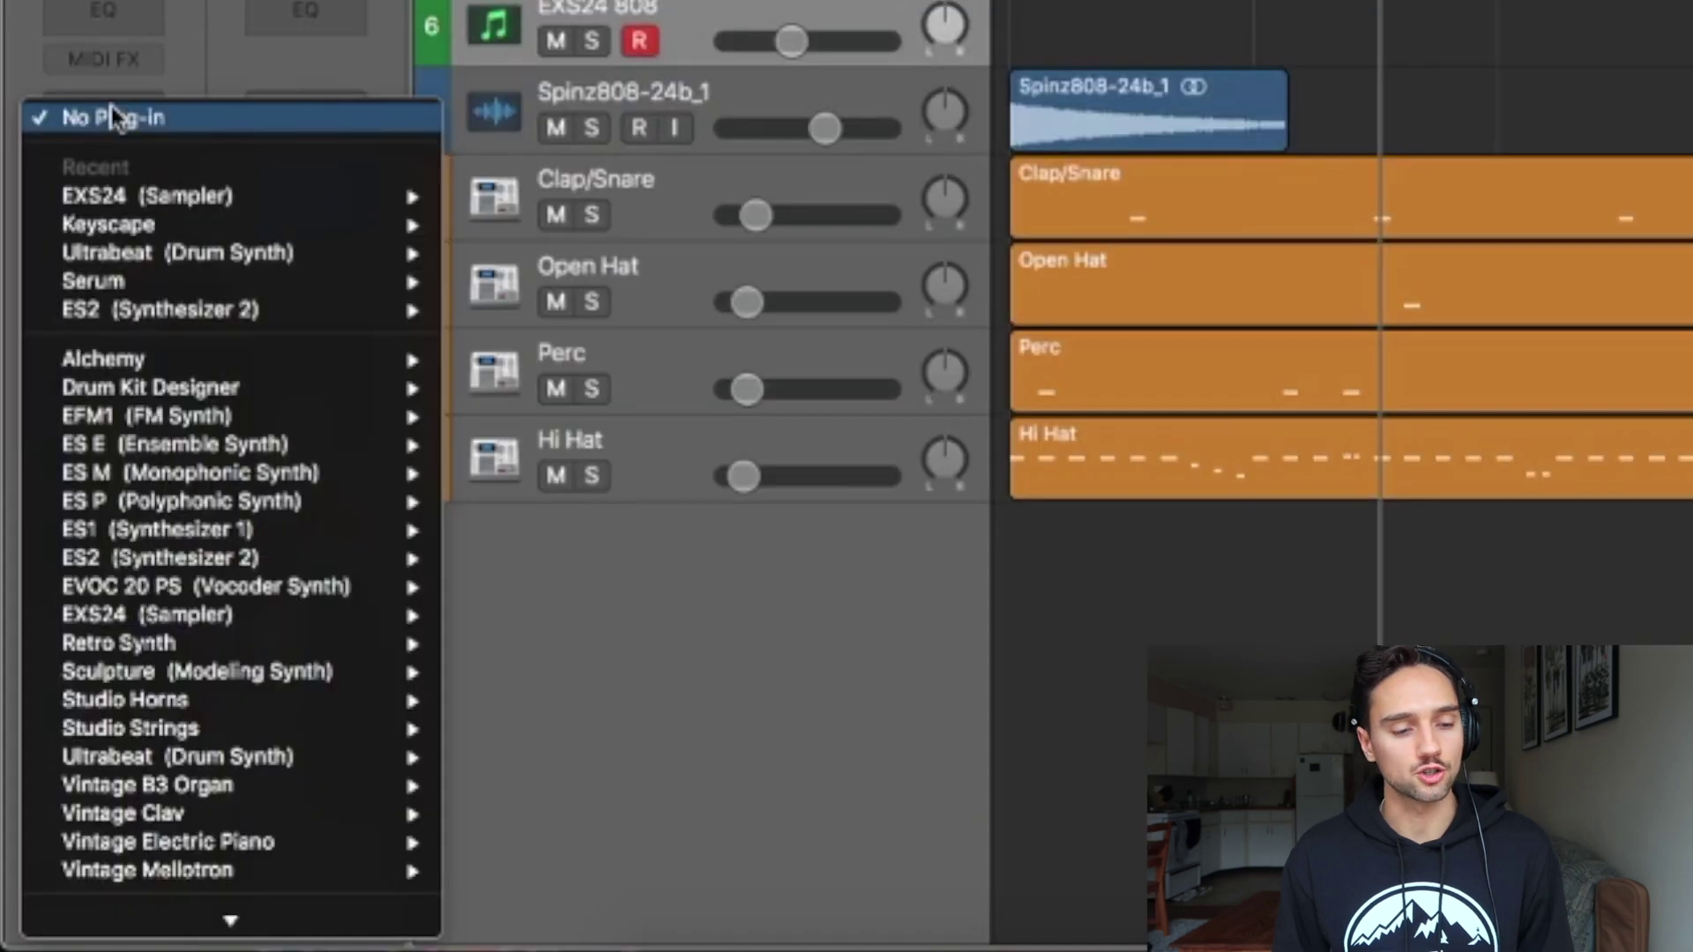
pyautogui.moveTo(228, 631)
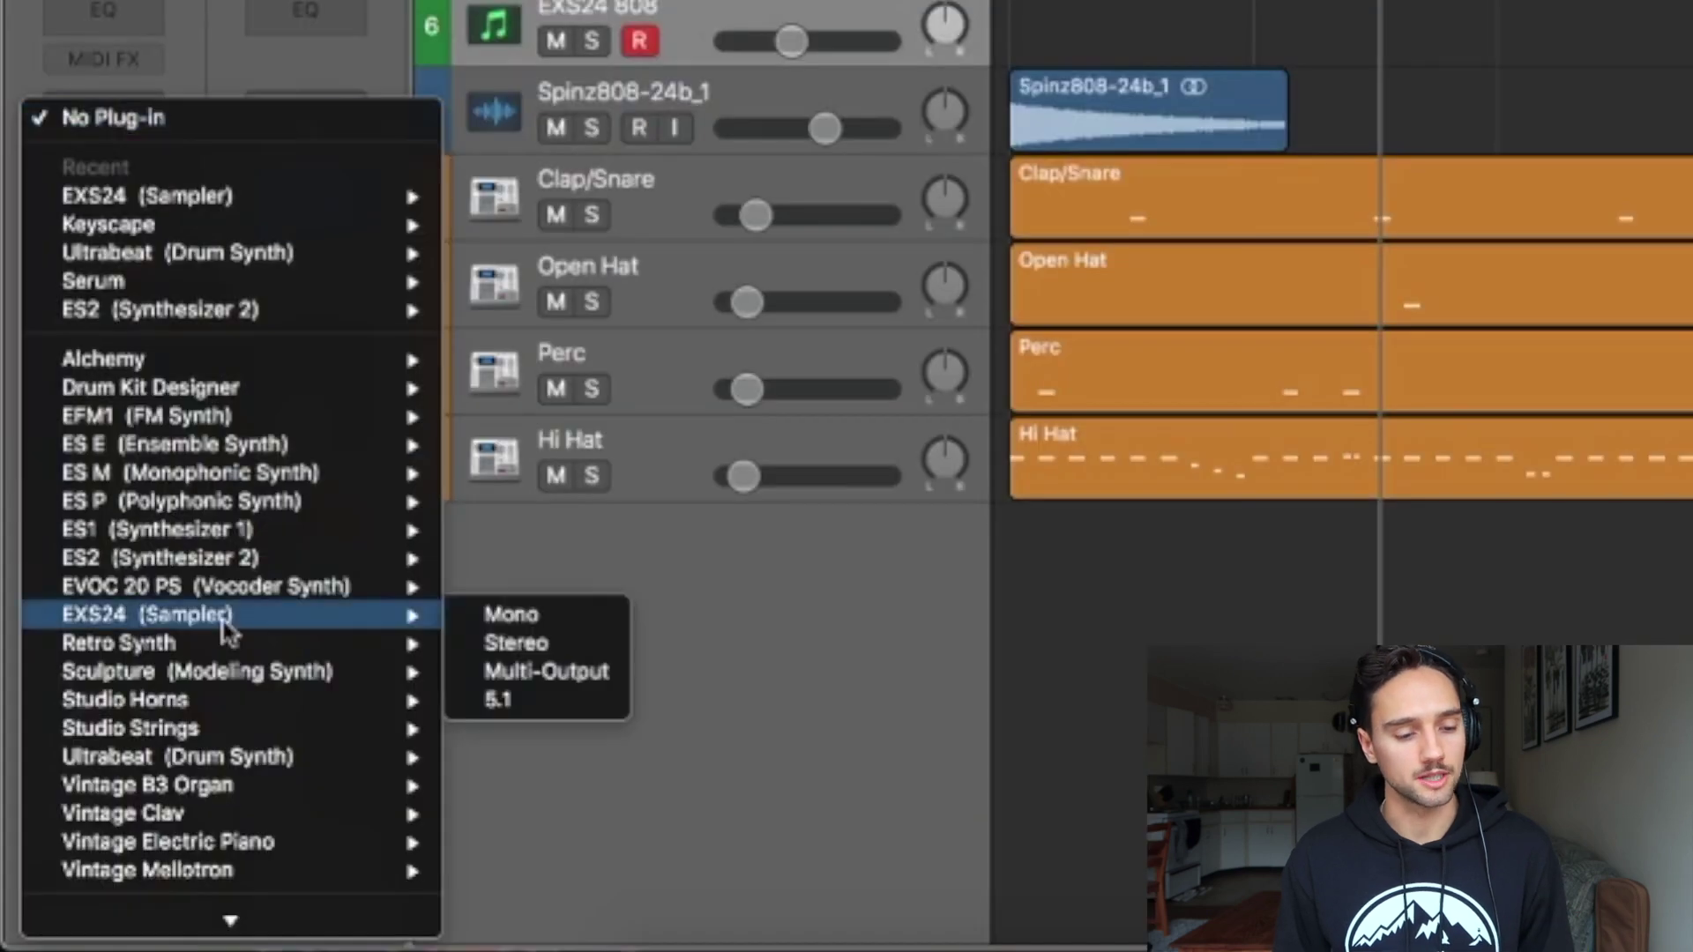
pyautogui.click(541, 617)
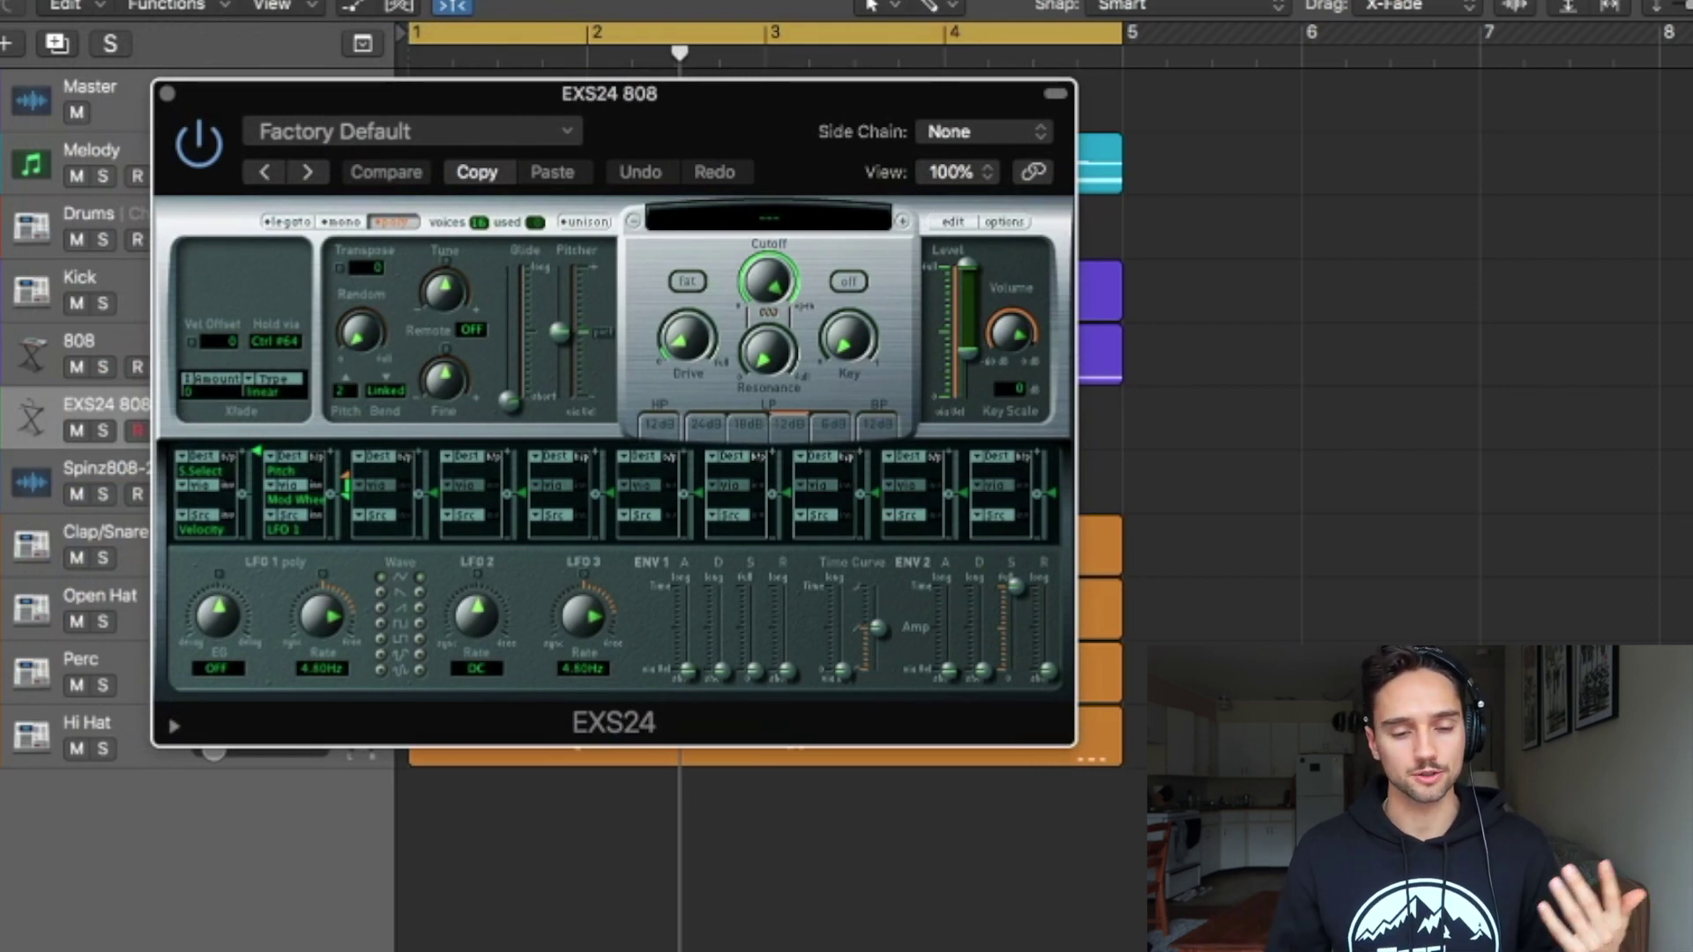
# Open the EXS24 Instrument Editor and drop Spinz808.wav onto its keyboard
pyautogui.click(948, 225)
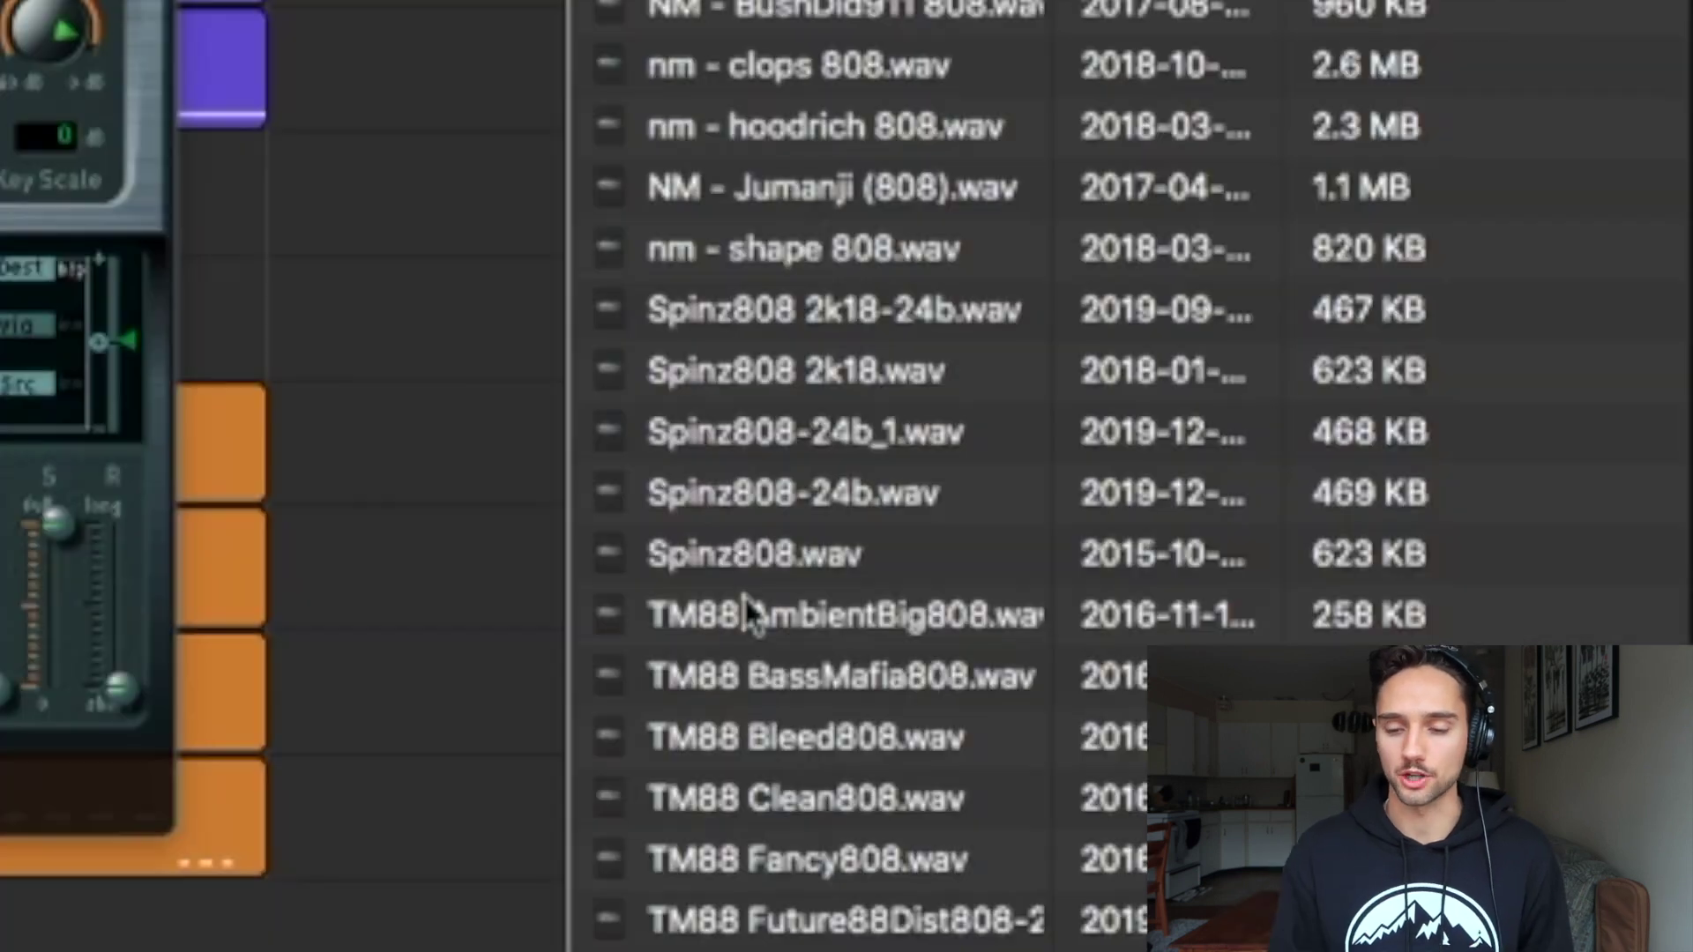
pyautogui.moveTo(757, 578)
pyautogui.mouseDown()
pyautogui.moveTo(542, 470)
pyautogui.moveTo(402, 493)
pyautogui.moveTo(926, 564)
pyautogui.moveTo(605, 533)
pyautogui.moveTo(688, 533)
pyautogui.moveTo(602, 544)
pyautogui.mouseUp()
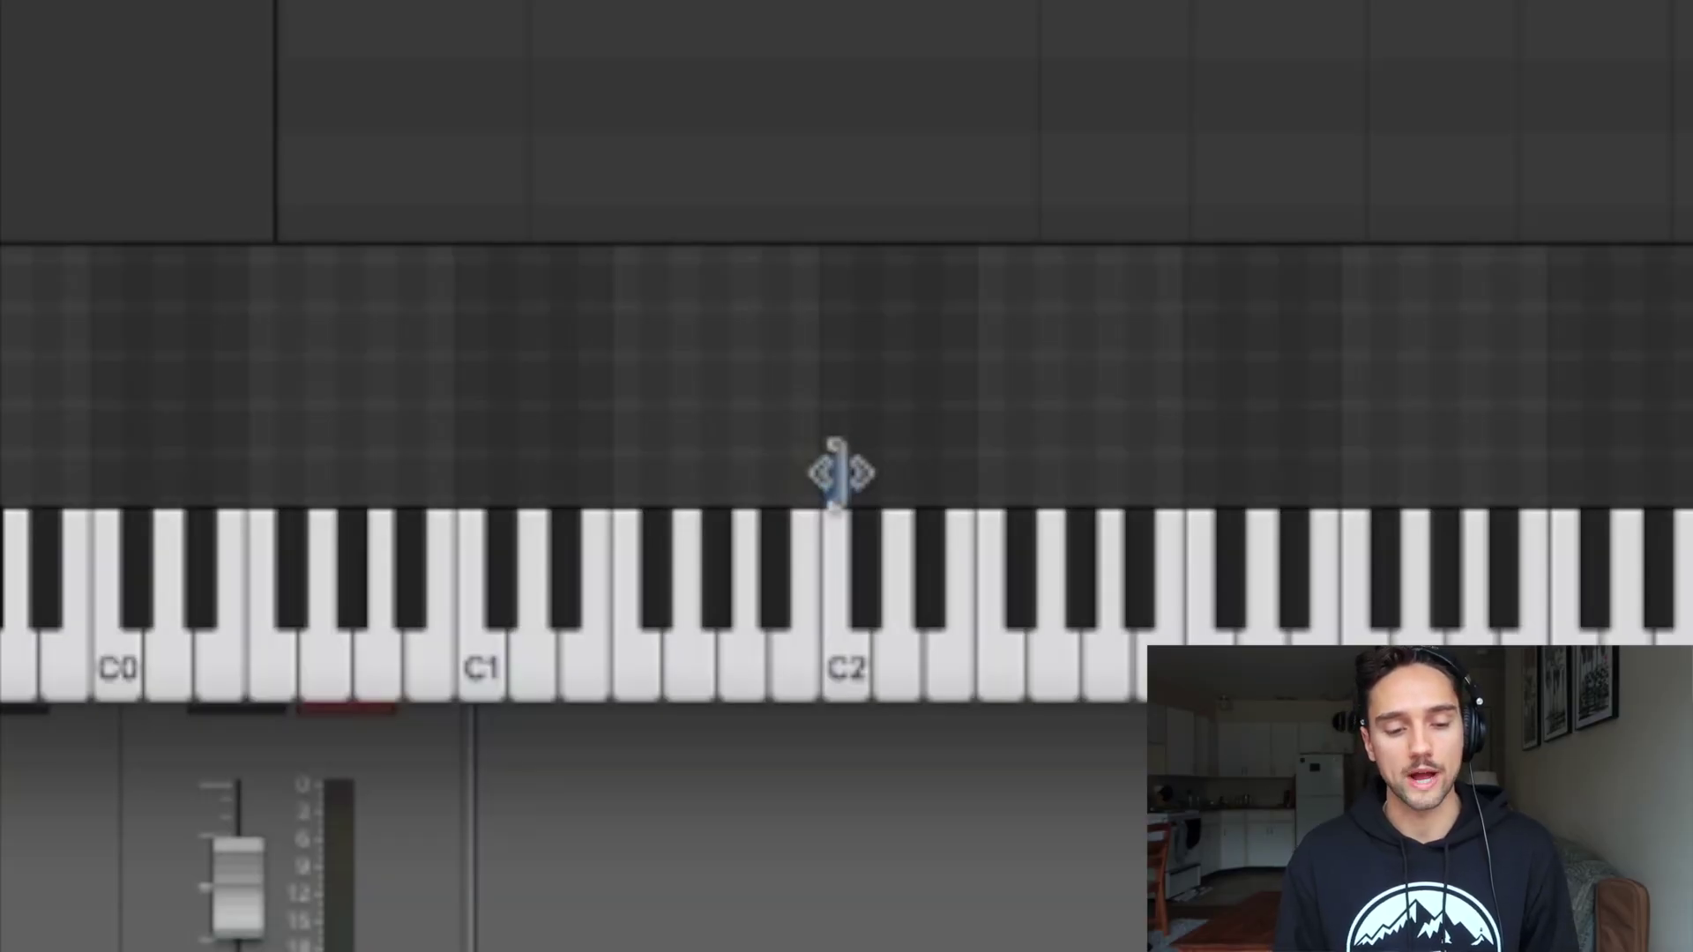
# Extend Zone #1 to span C1–F3 with root key C2, then save the instrument
pyautogui.click(838, 472)
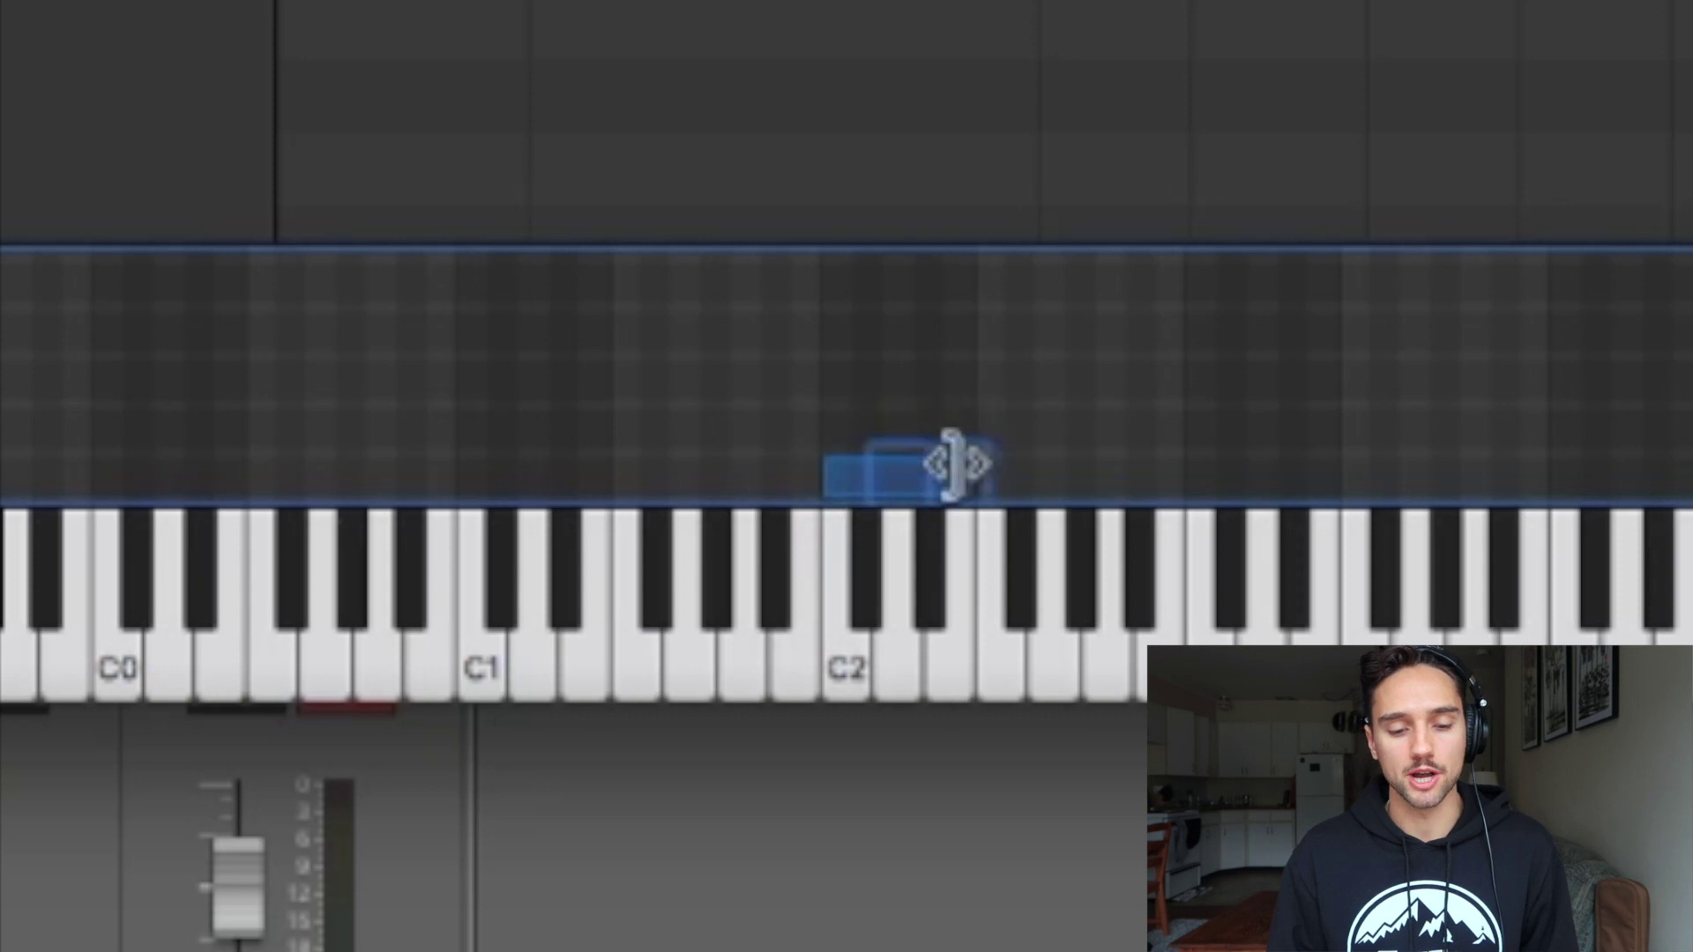
pyautogui.moveTo(1155, 450); pyautogui.dragTo(1351, 463)
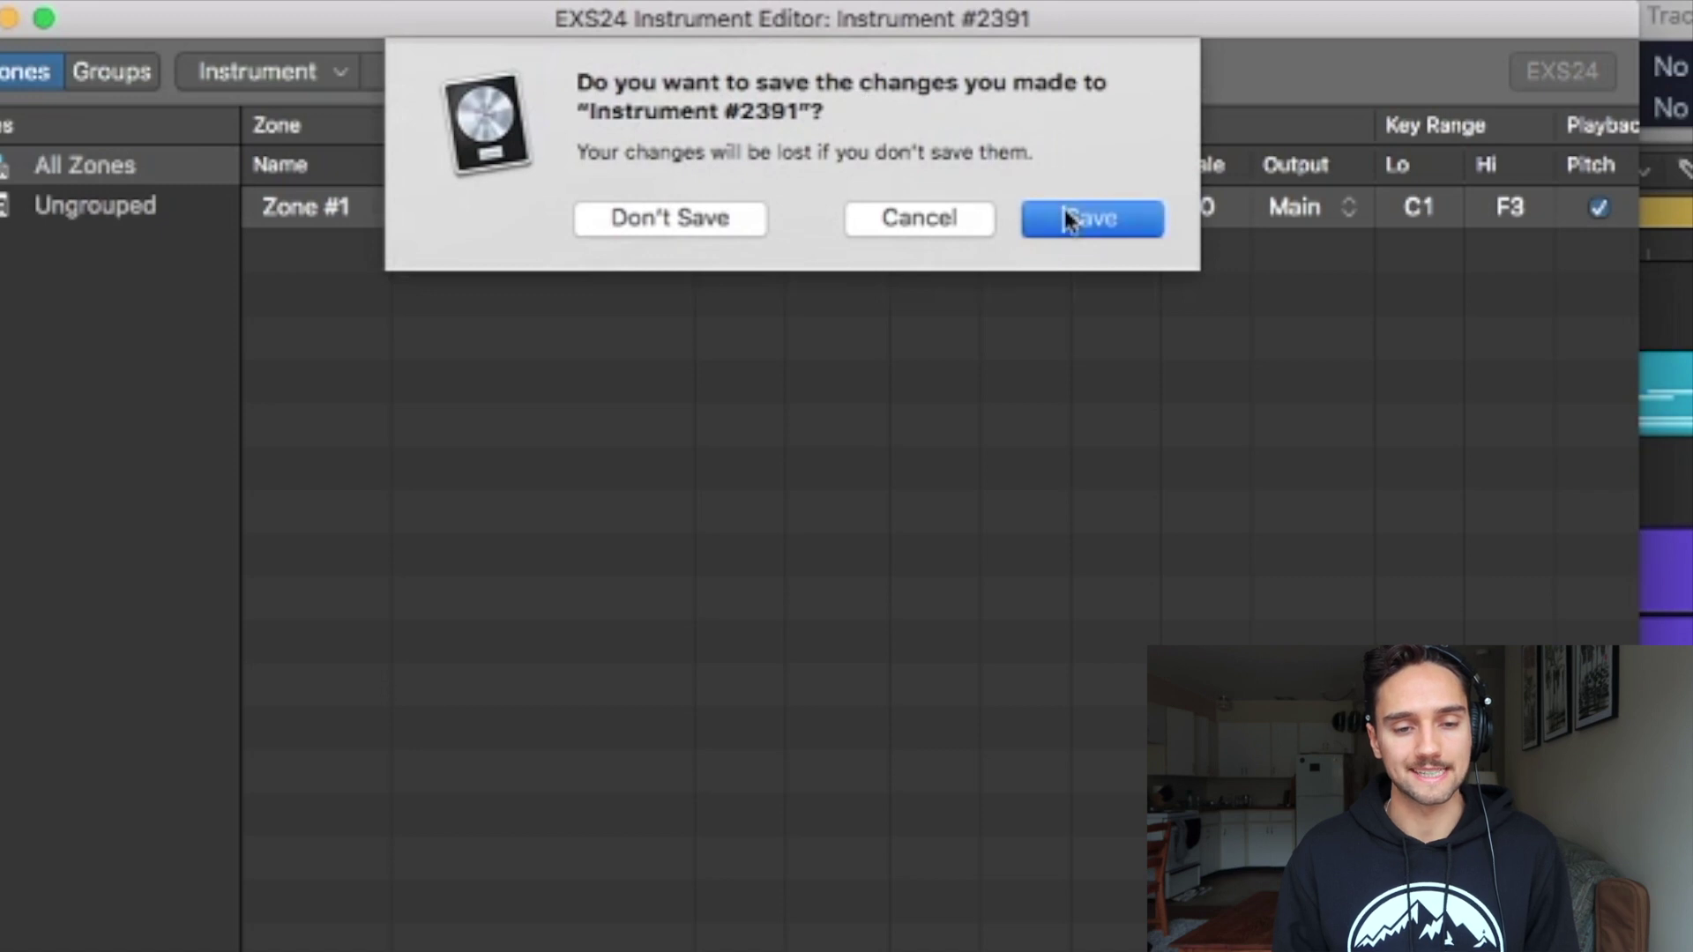
pyautogui.click(1067, 219)
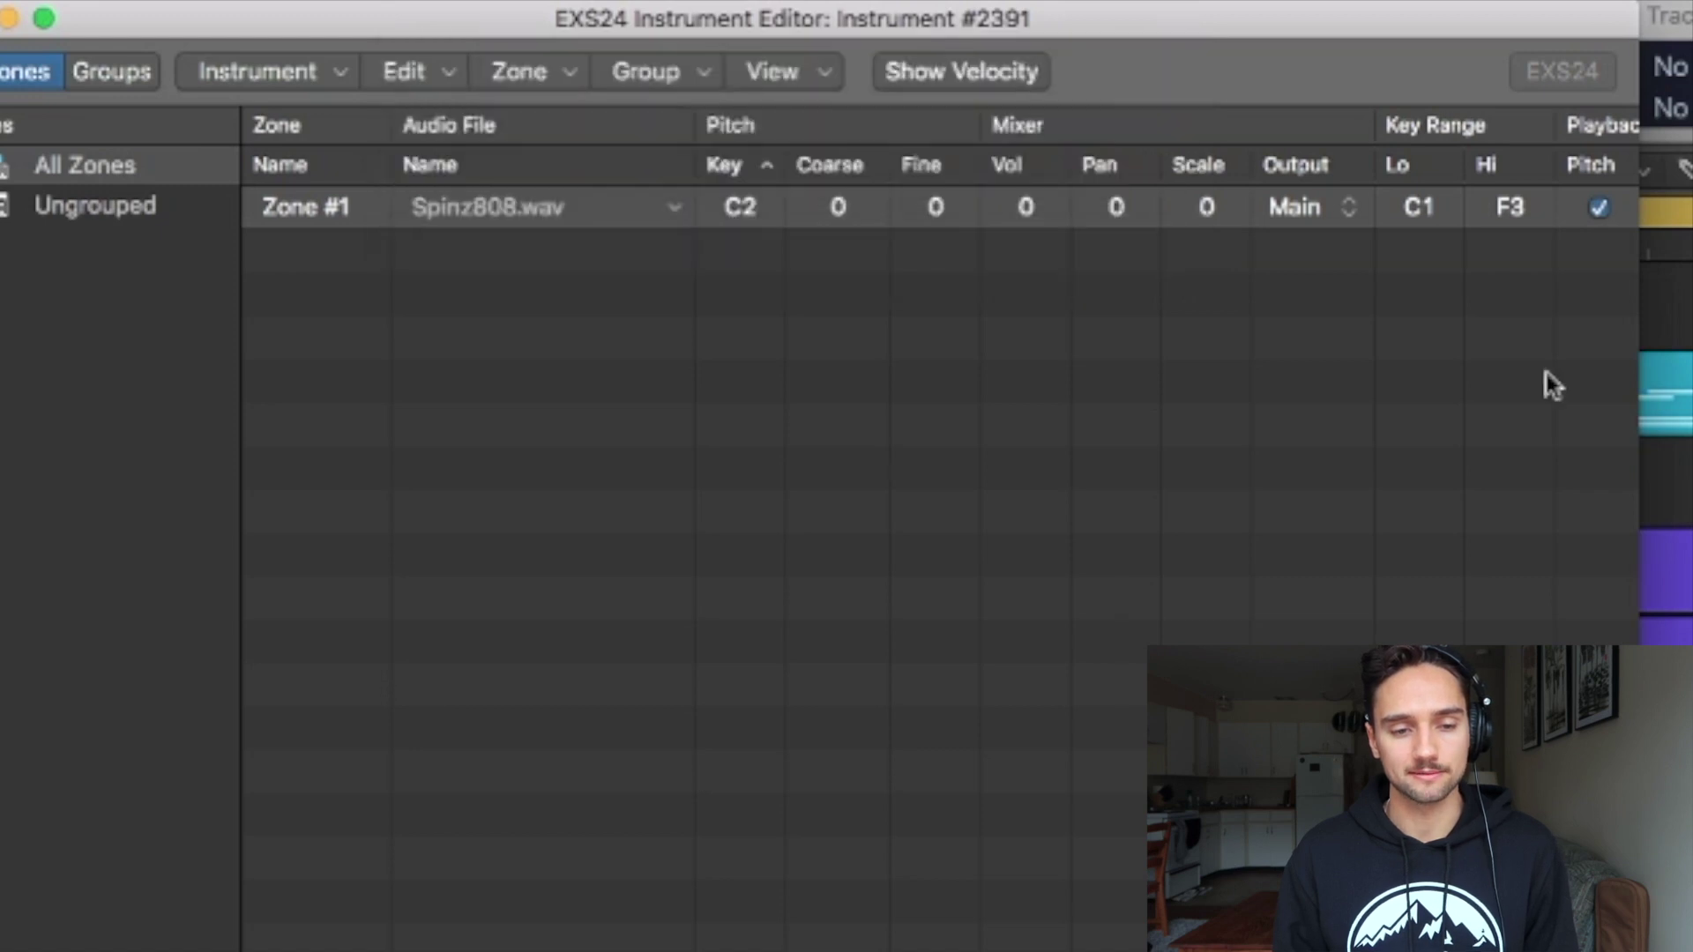
# Save the sampler instrument as Spinz808Tutorial in Sampler Instruments
pyautogui.write('Spinz808Tutorial')
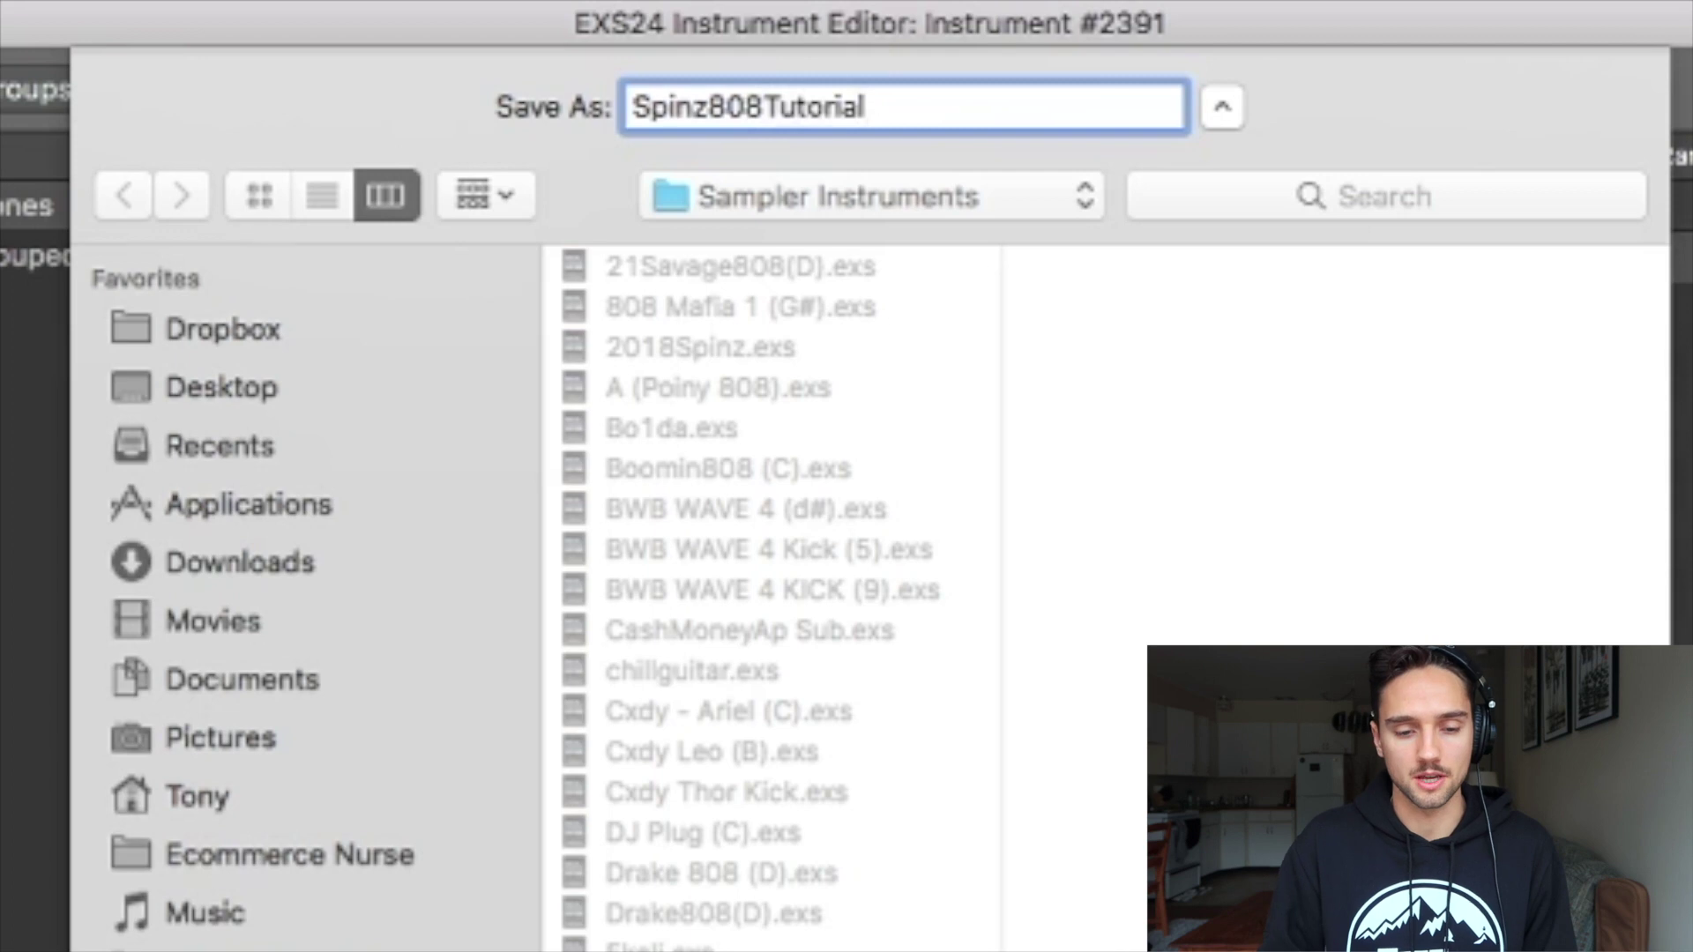
pyautogui.press('Return')
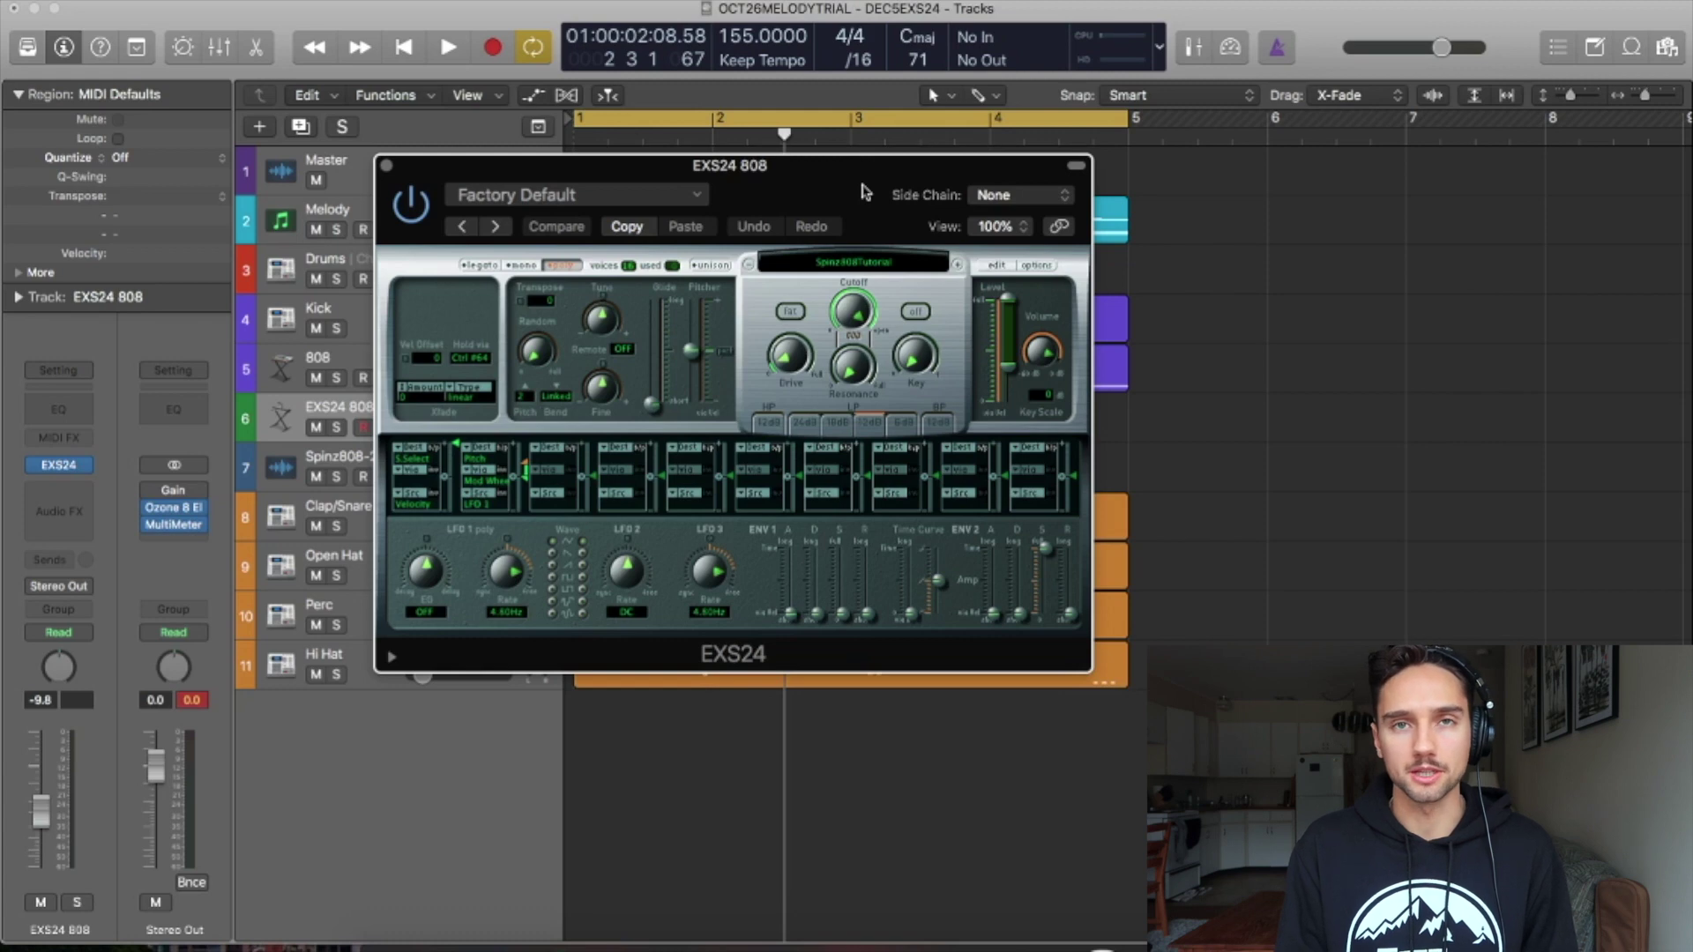
# Lower the EXS24 voice count and switch pitch modulation source from LFO 1 to Env2 (Amp)
pyautogui.press('super+k')
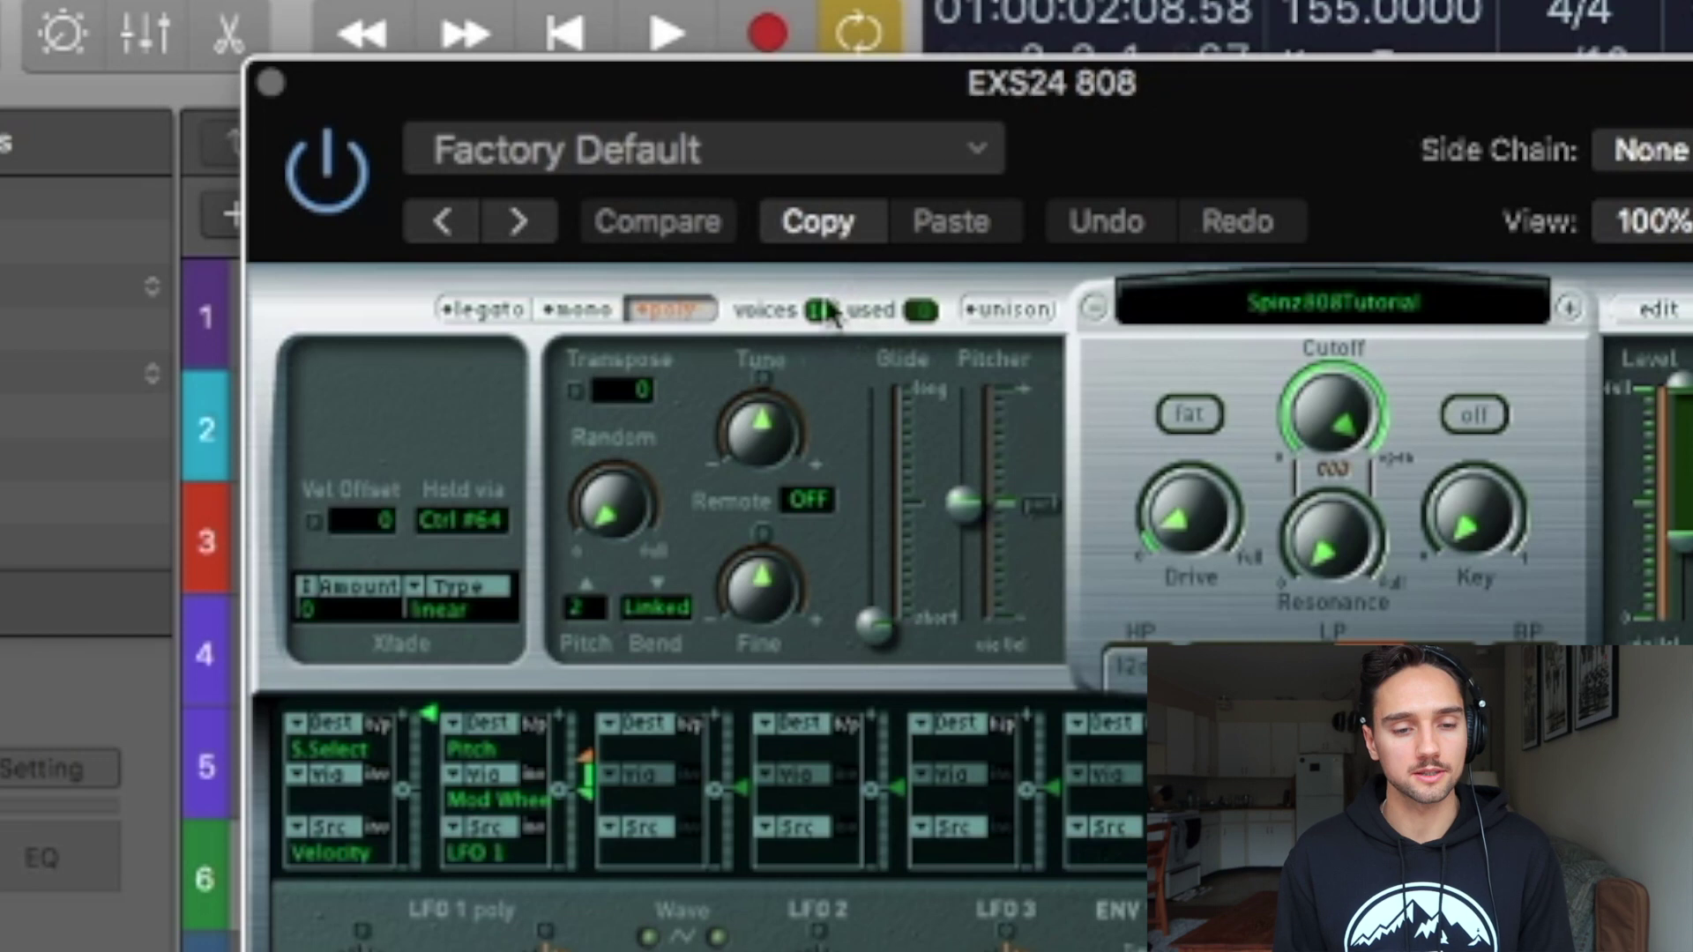
pyautogui.moveTo(829, 313); pyautogui.dragTo(829, 370)
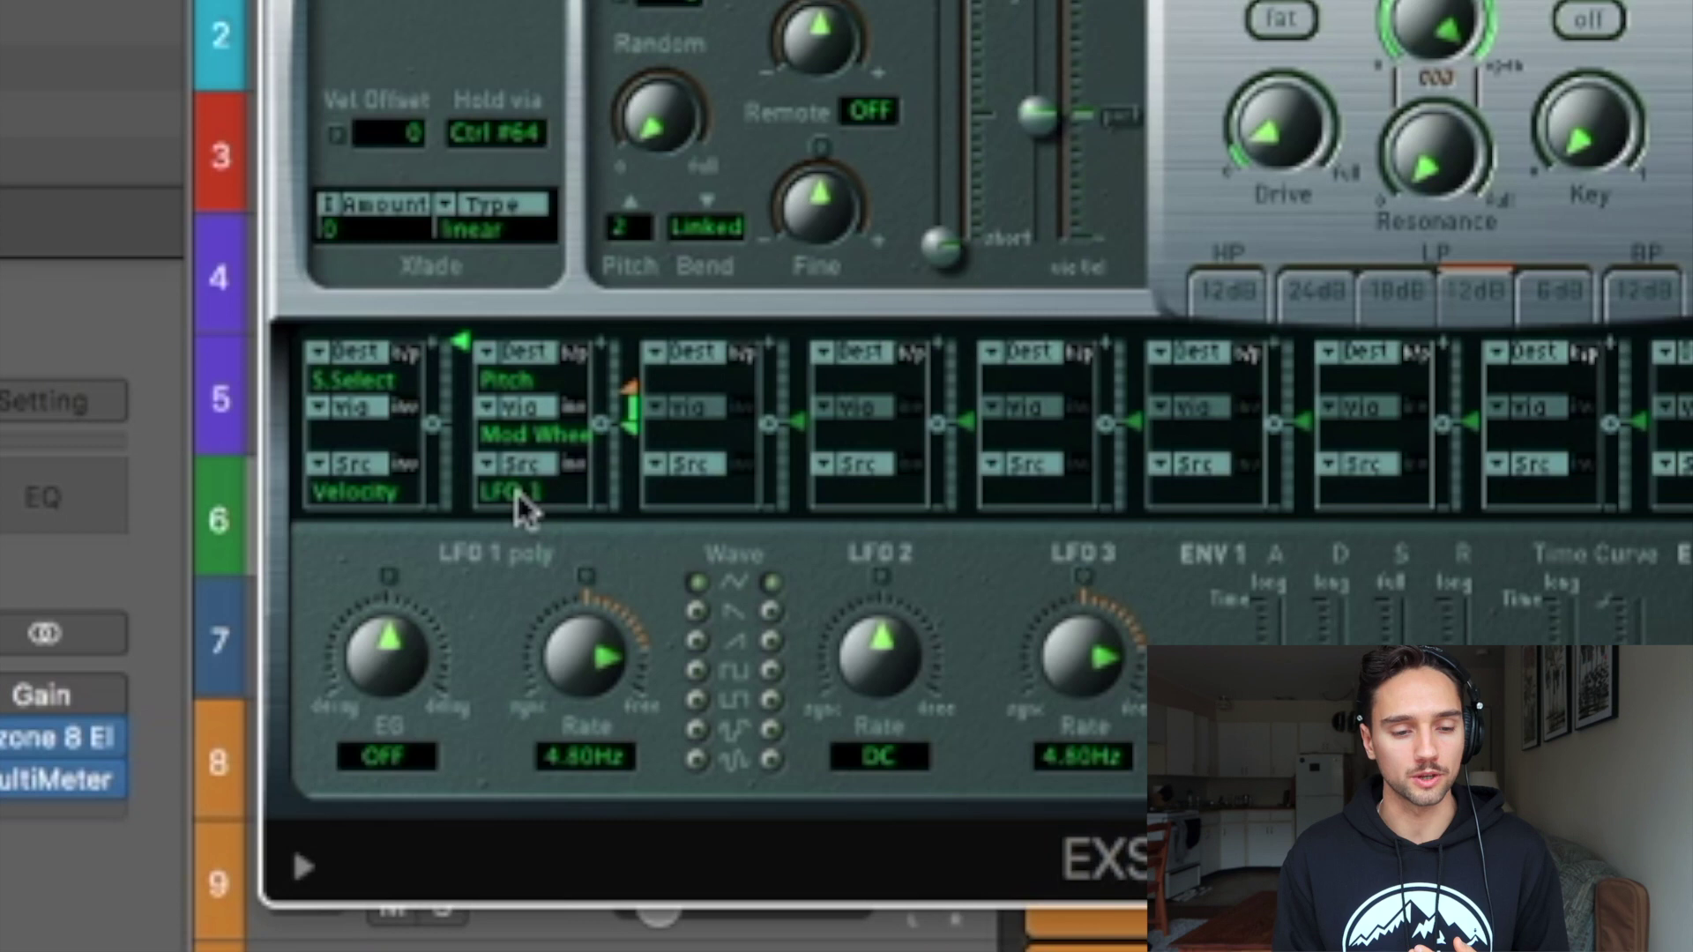
pyautogui.click(515, 492)
pyautogui.click(640, 457)
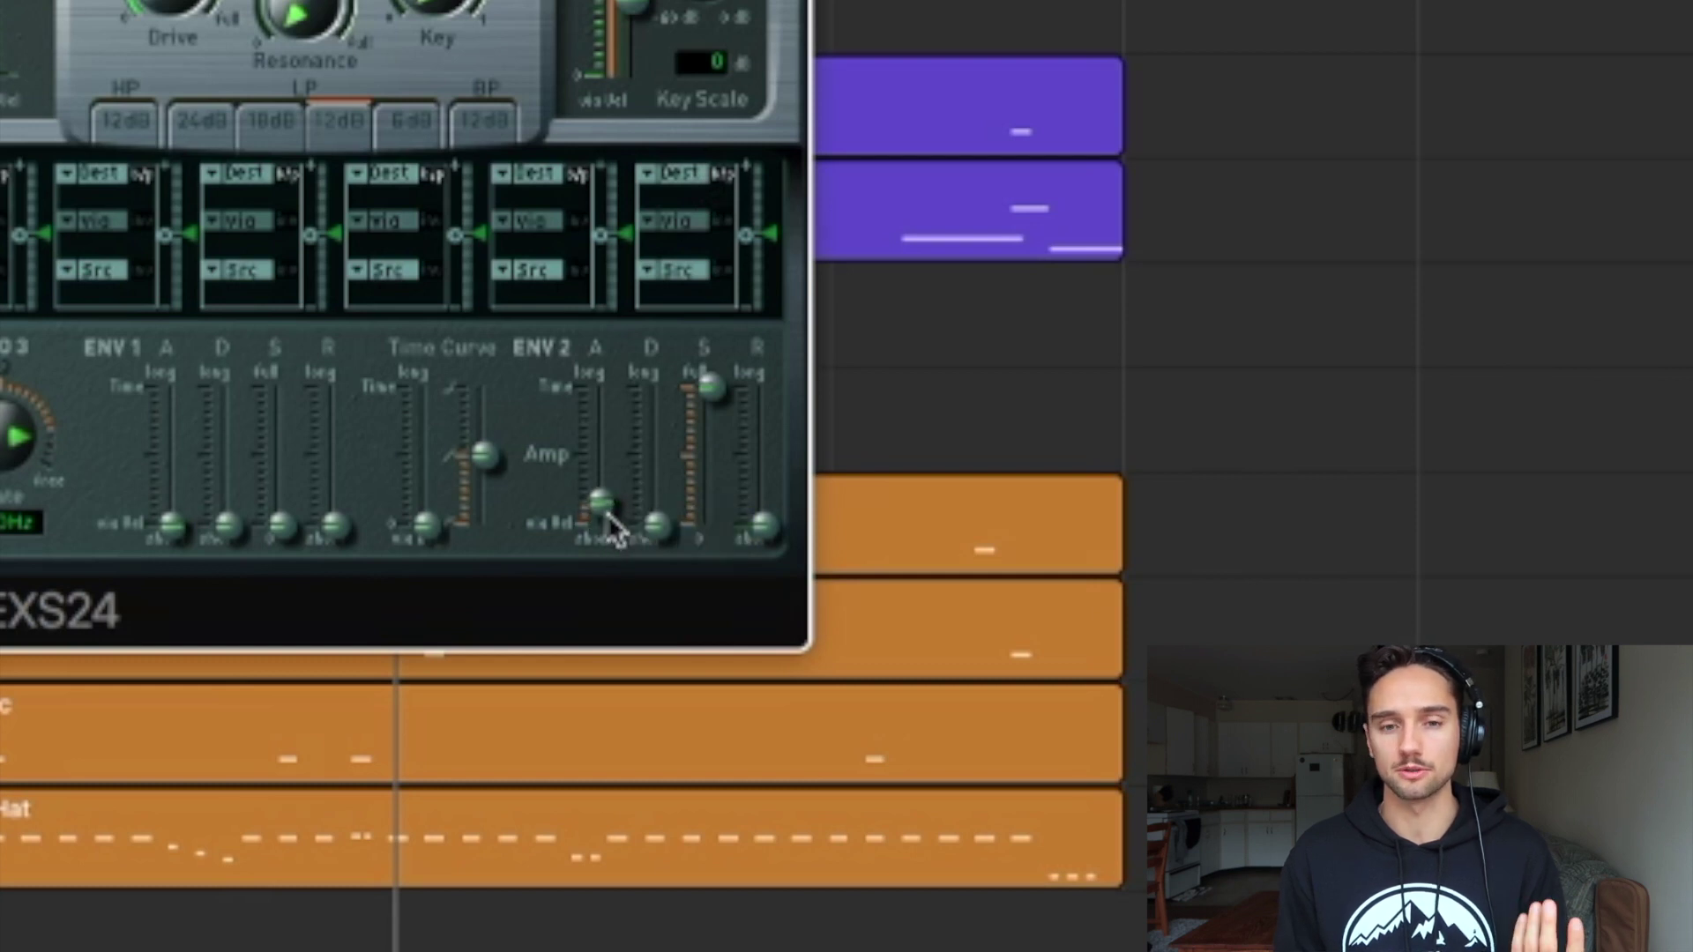
pyautogui.press('super+k')
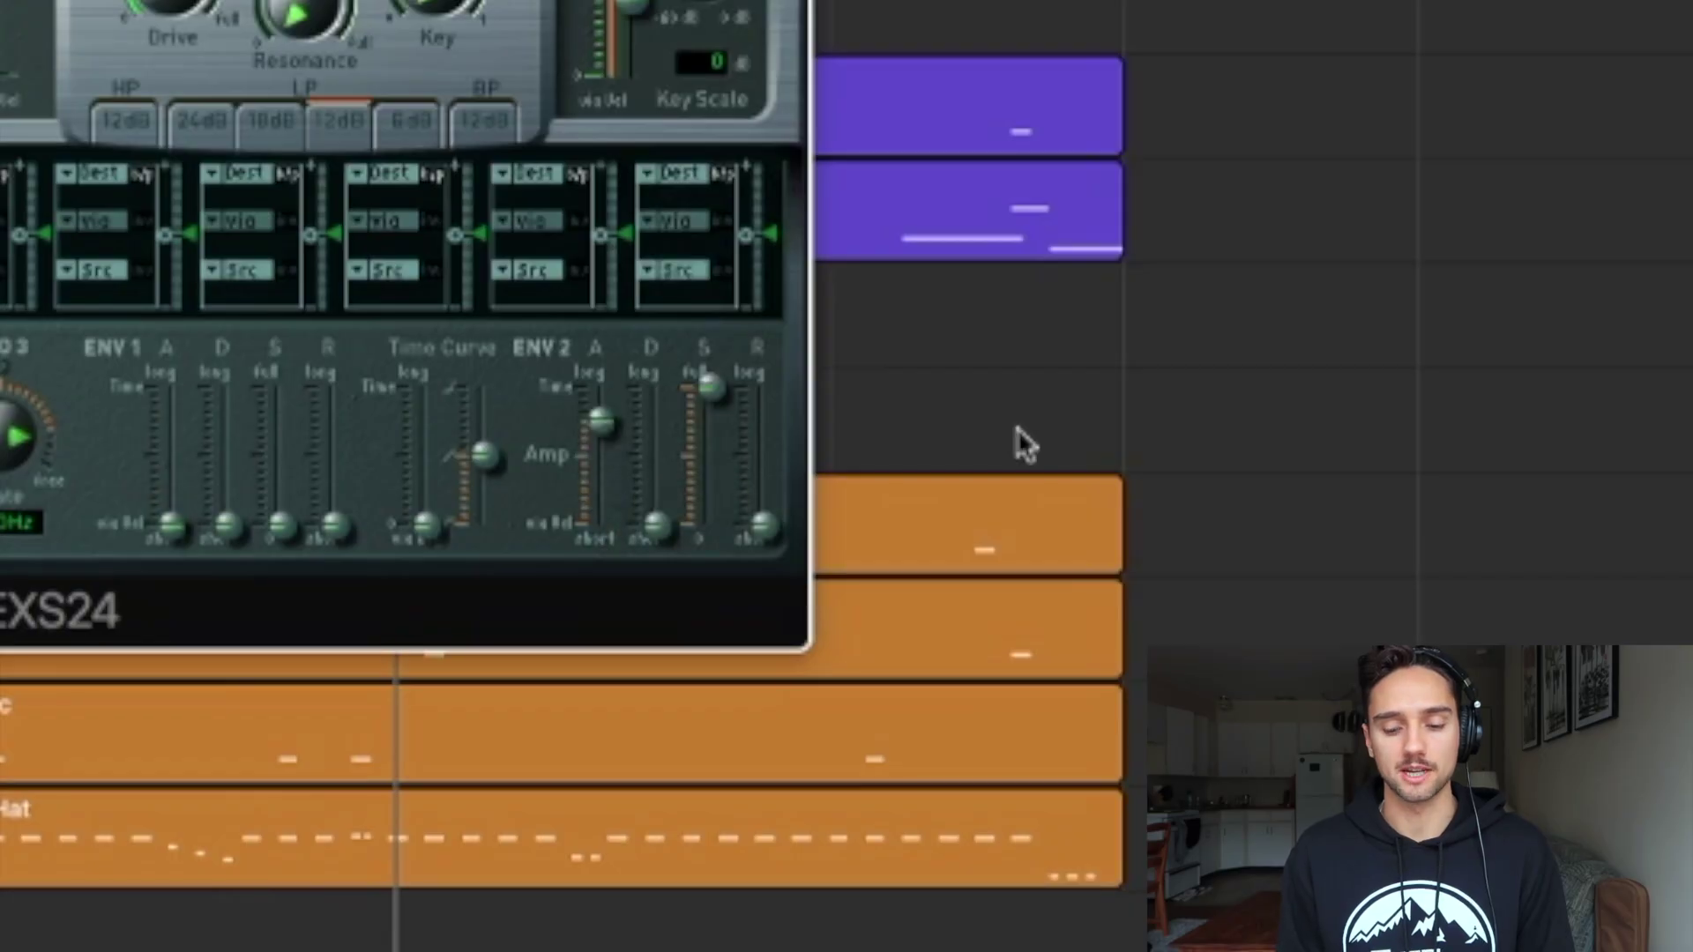
pyautogui.press('super+k')
pyautogui.press('a')
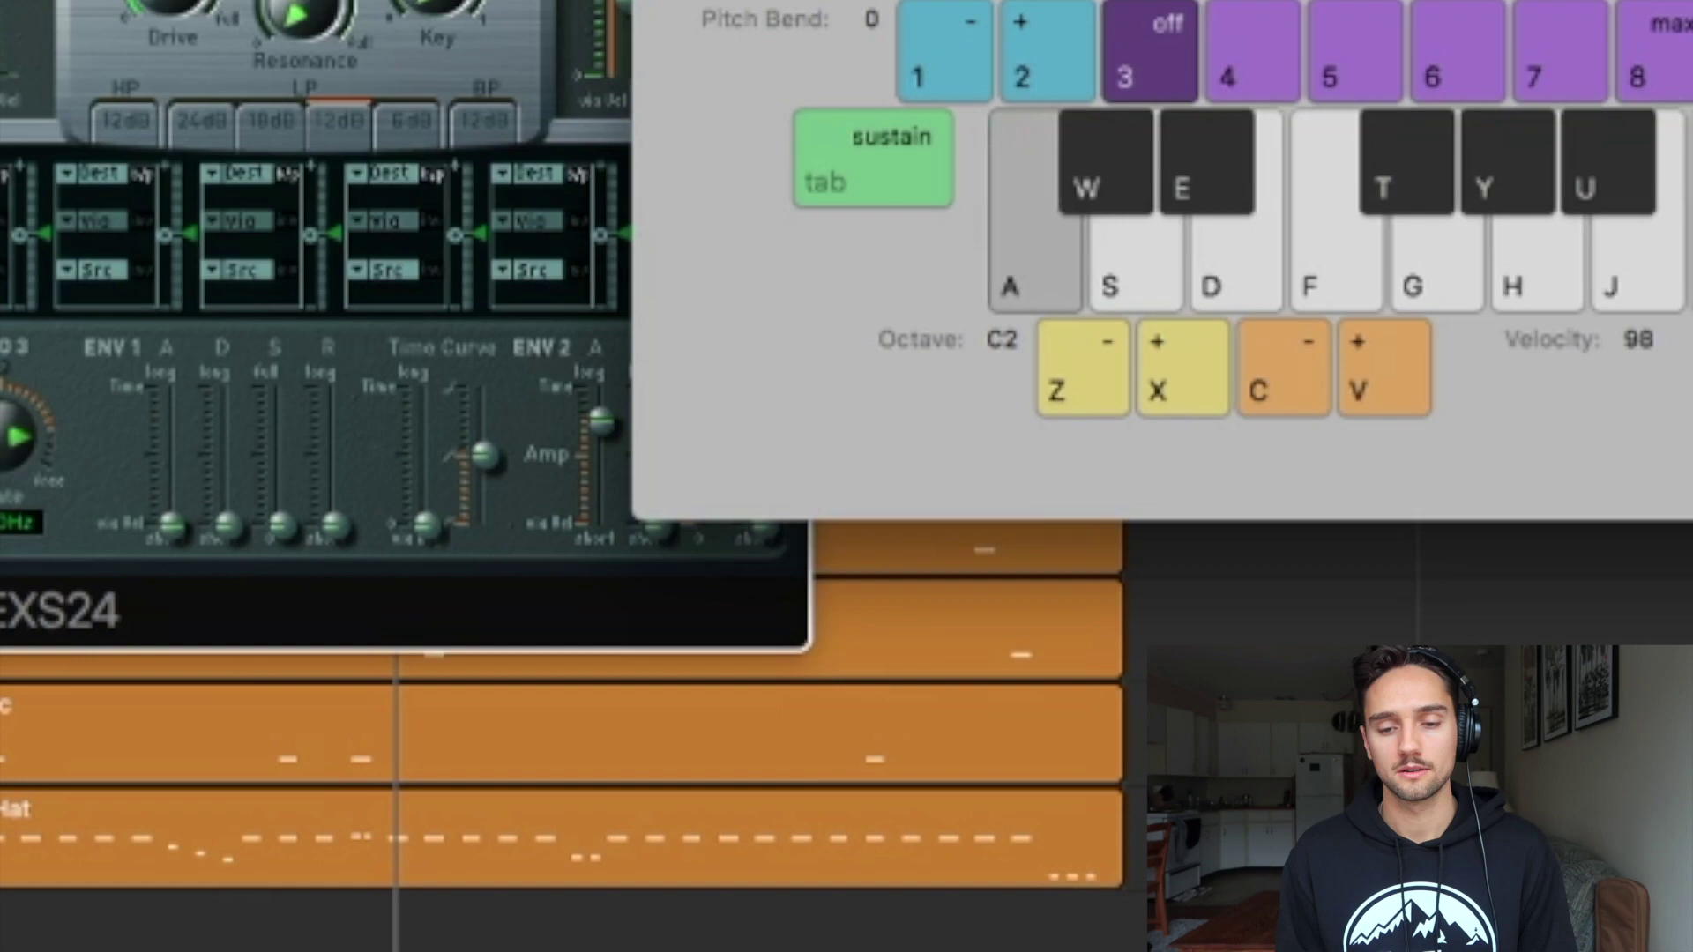
pyautogui.press('super+k')
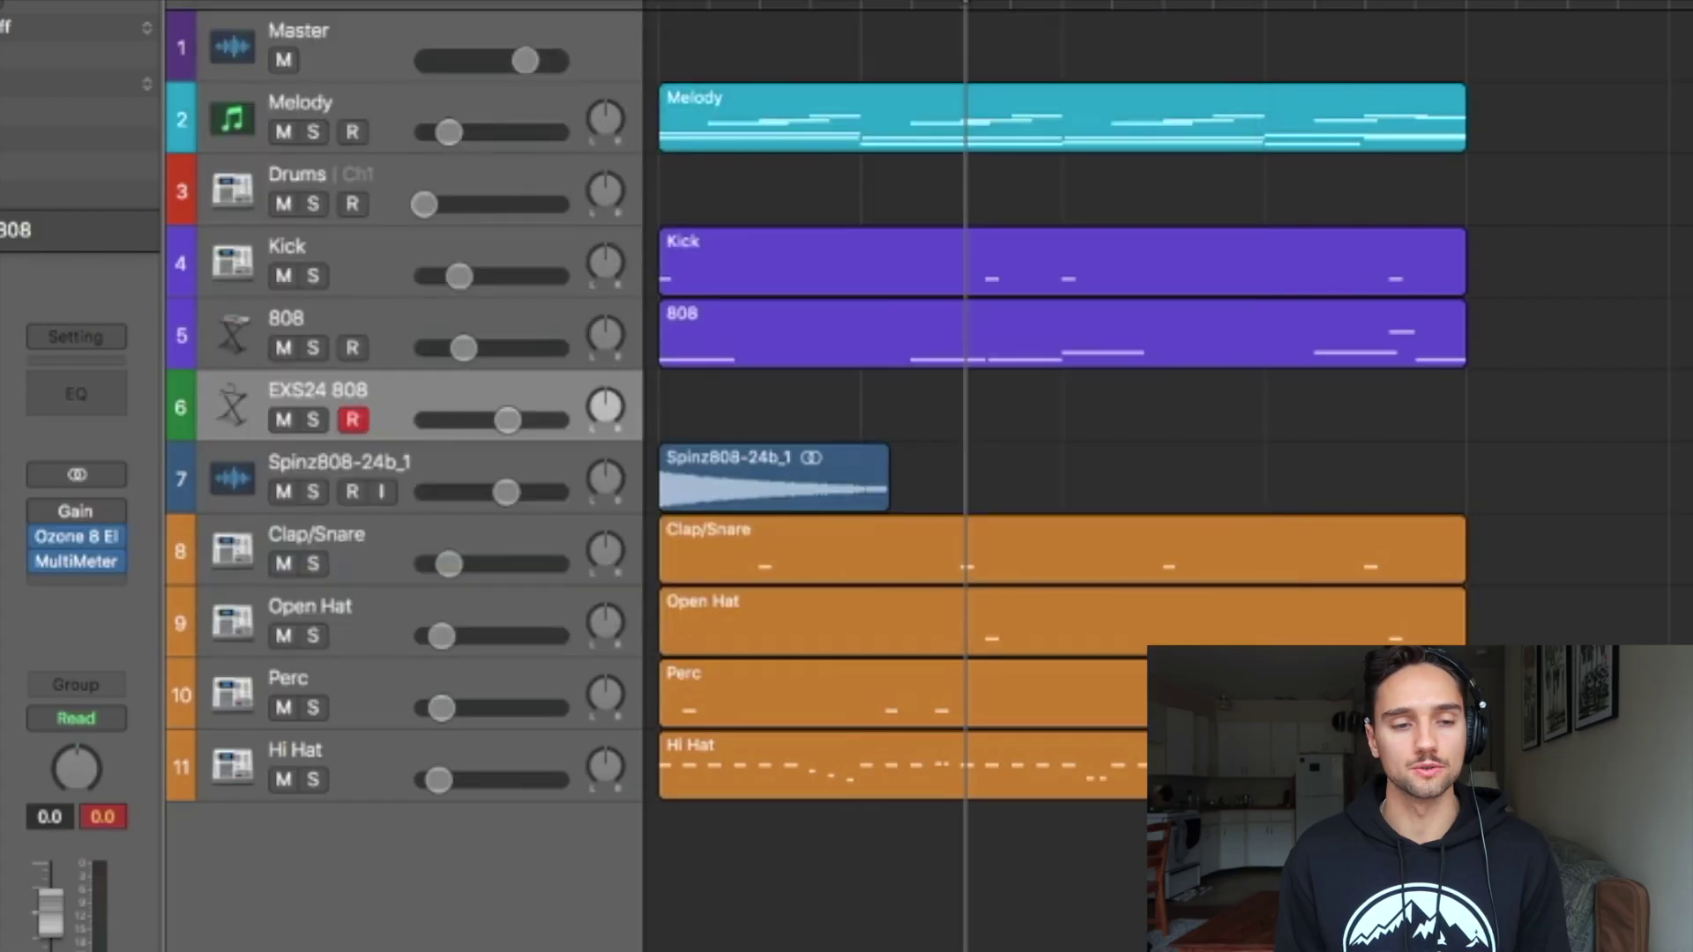
# Delete the EXS24 808 track, leaving Spinz808-24b_1 as track 6
pyautogui.press('super+BackSpace')
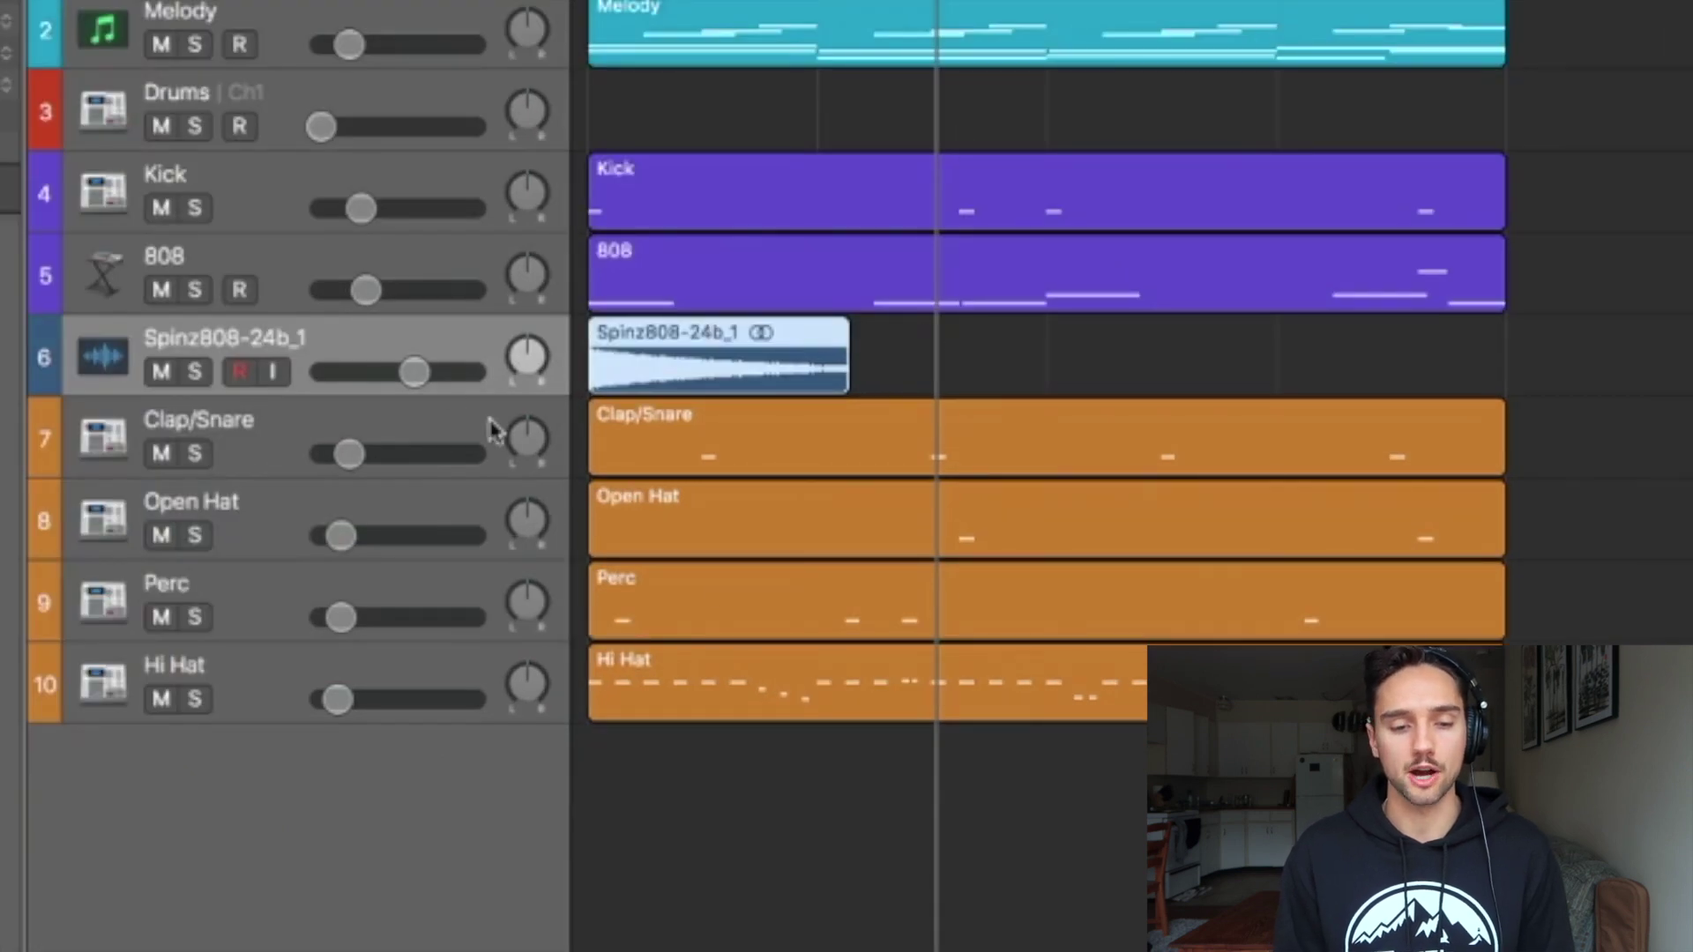
# Convert the Spinz808 region to a new sampler track with trigger notes C-1 to C3 (60)
pyautogui.rightClick(754, 372)
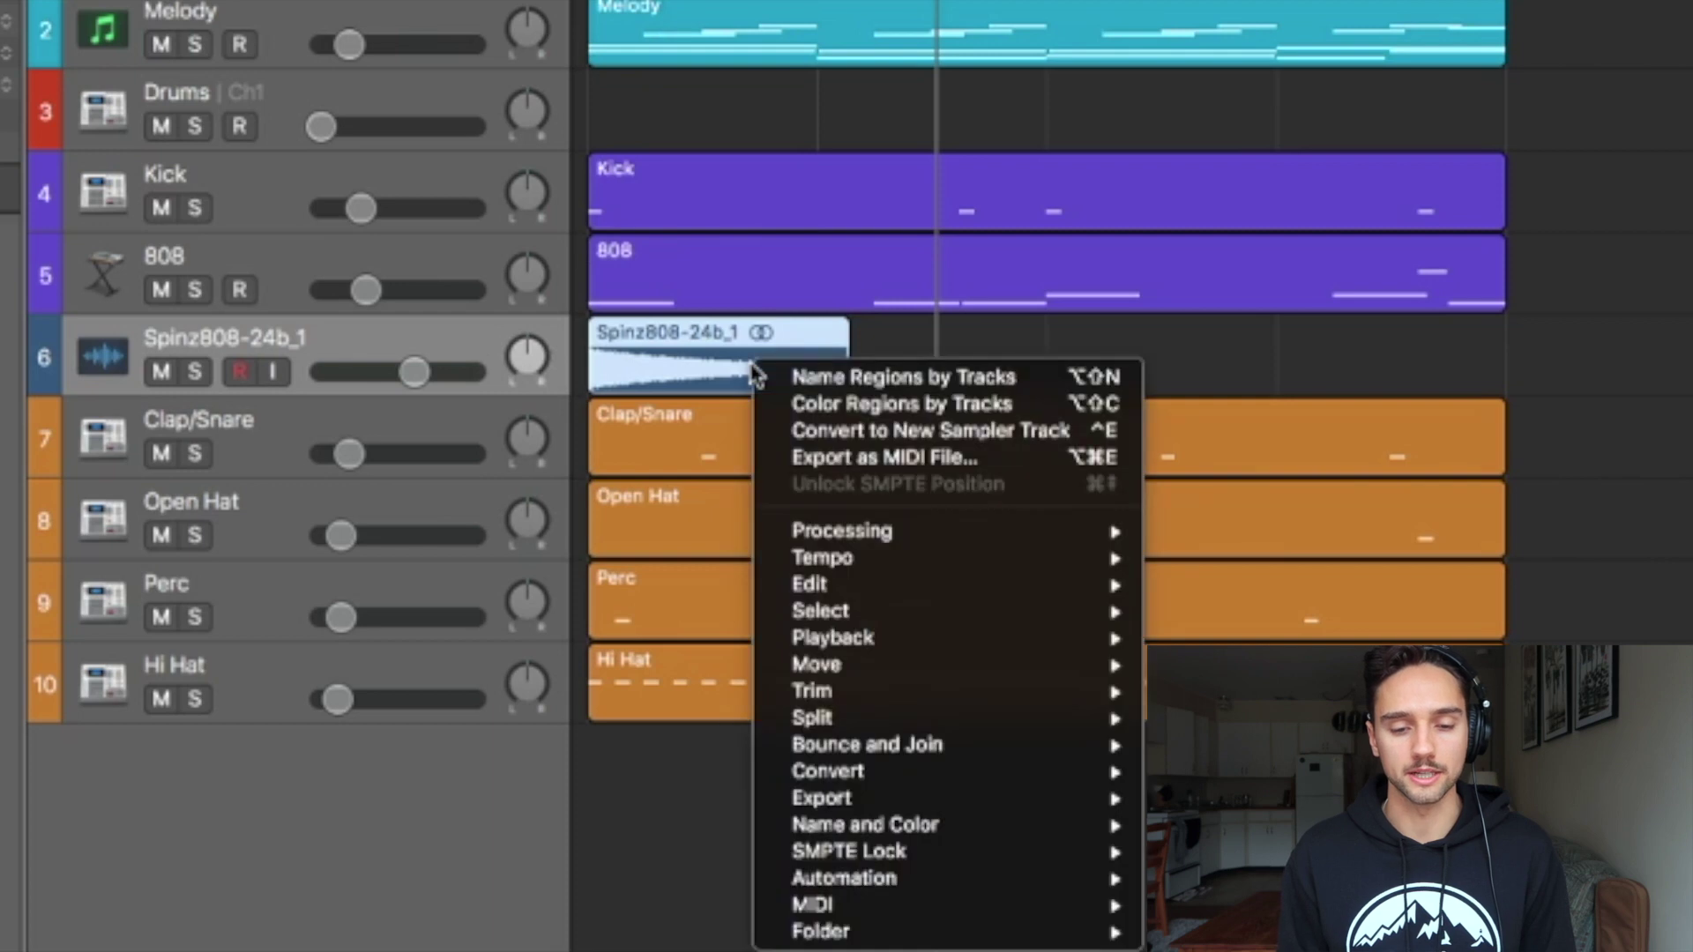
pyautogui.moveTo(497, 547)
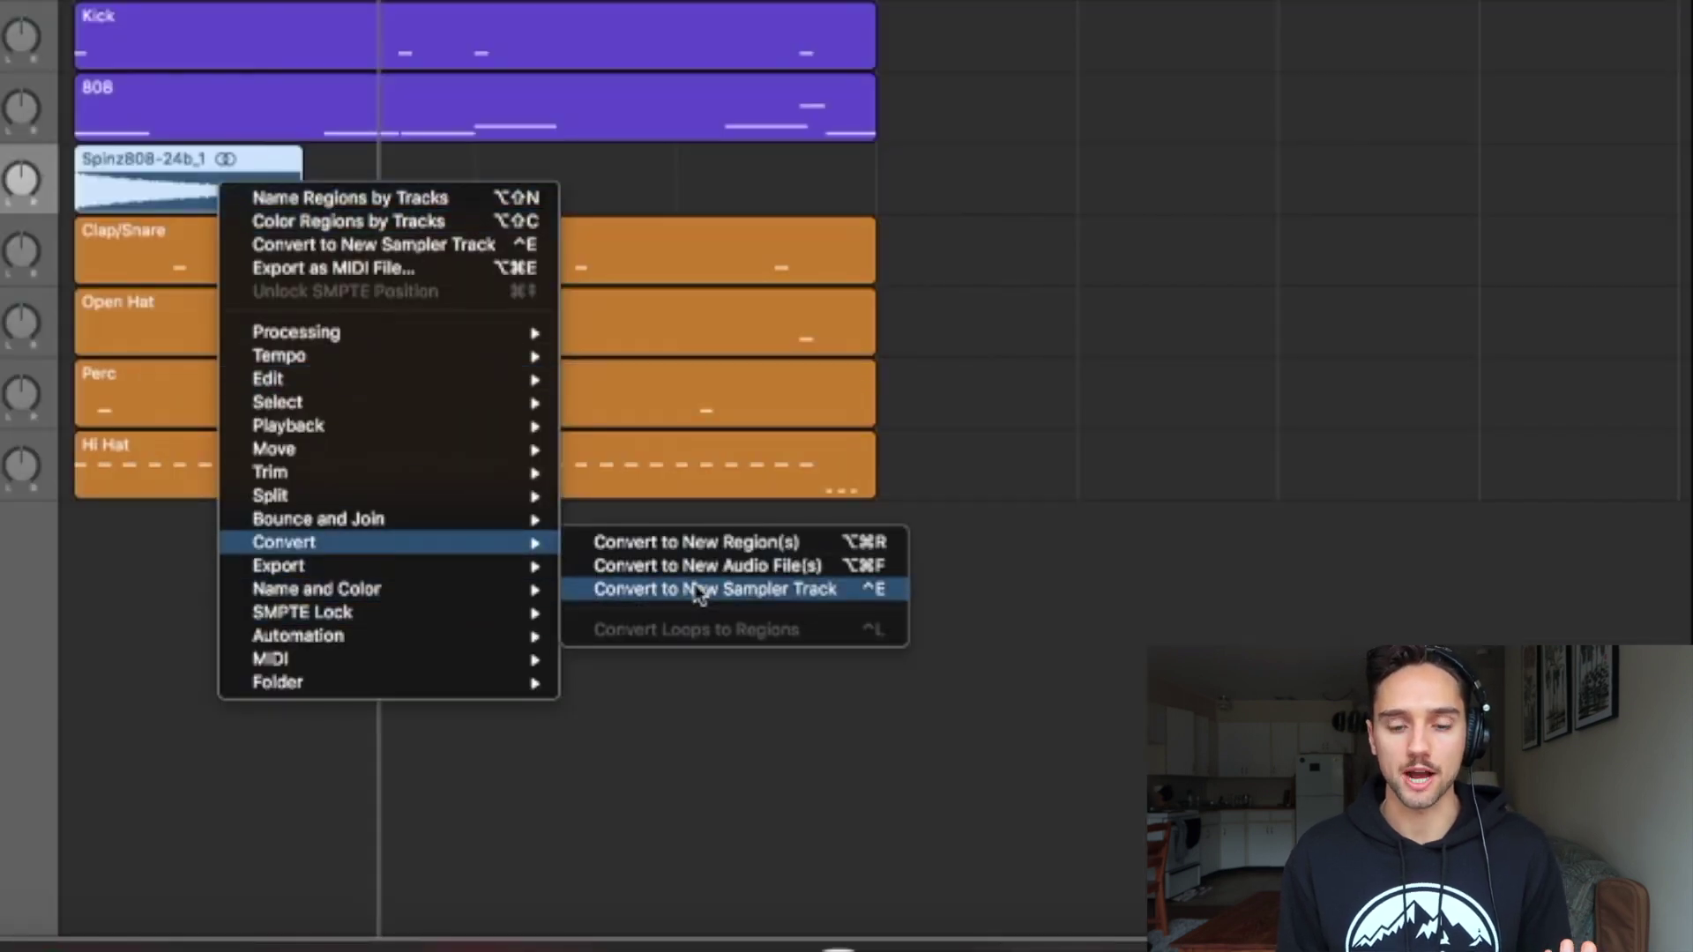
pyautogui.click(699, 591)
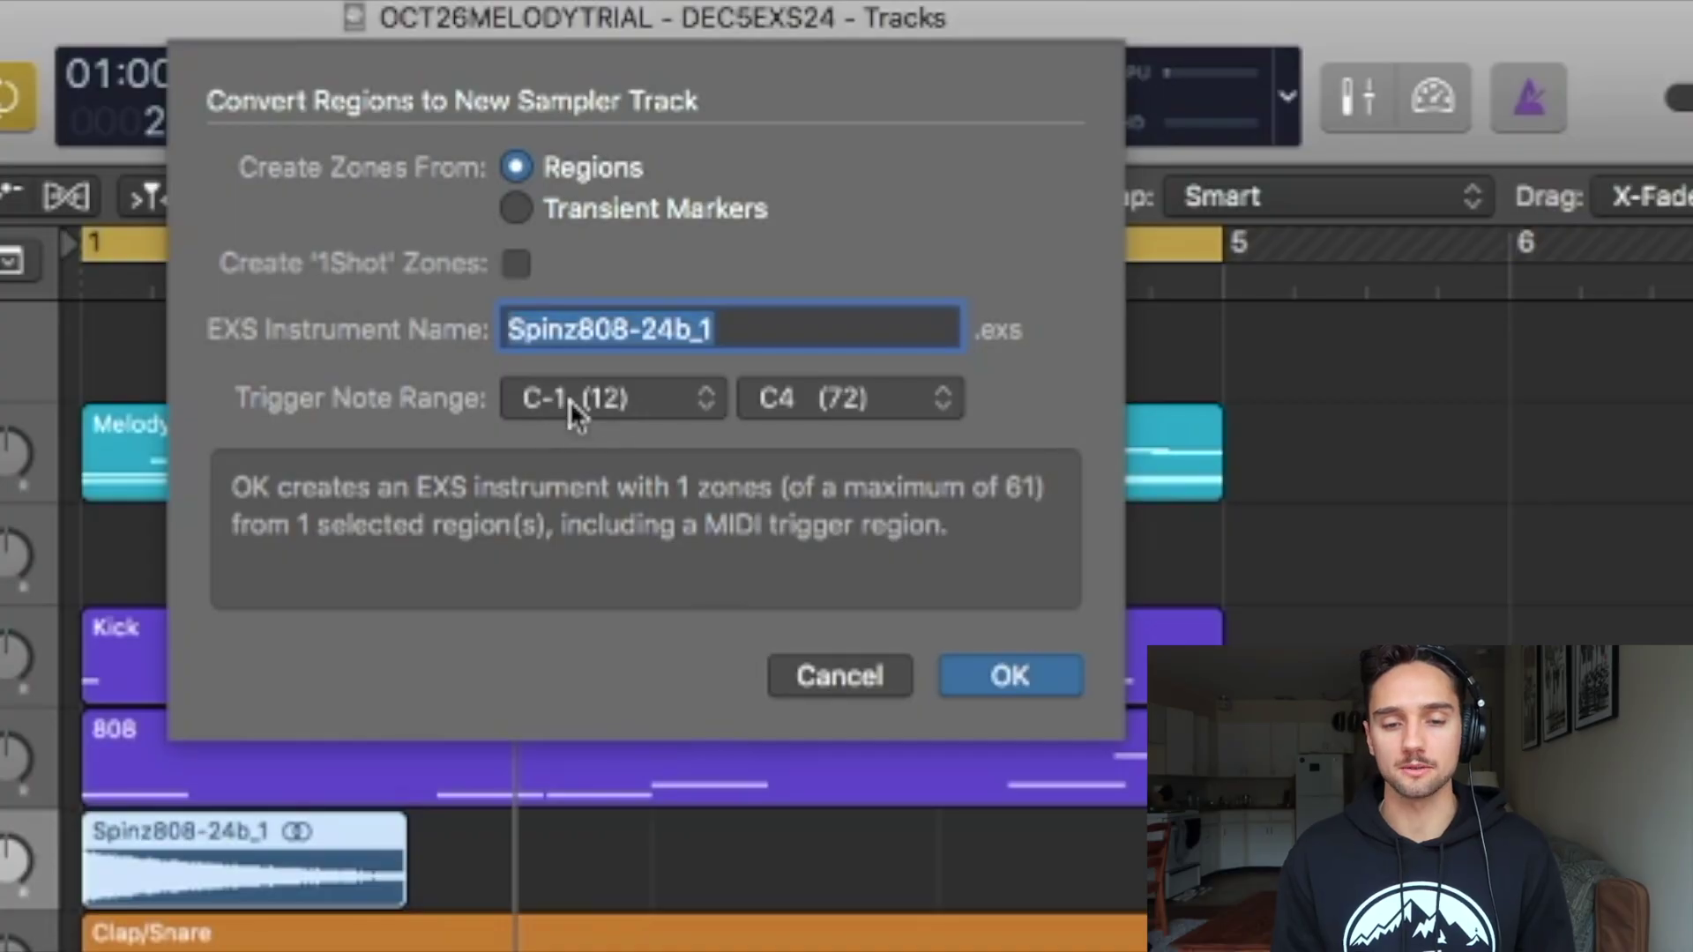
pyautogui.click(825, 415)
pyautogui.click(820, 330)
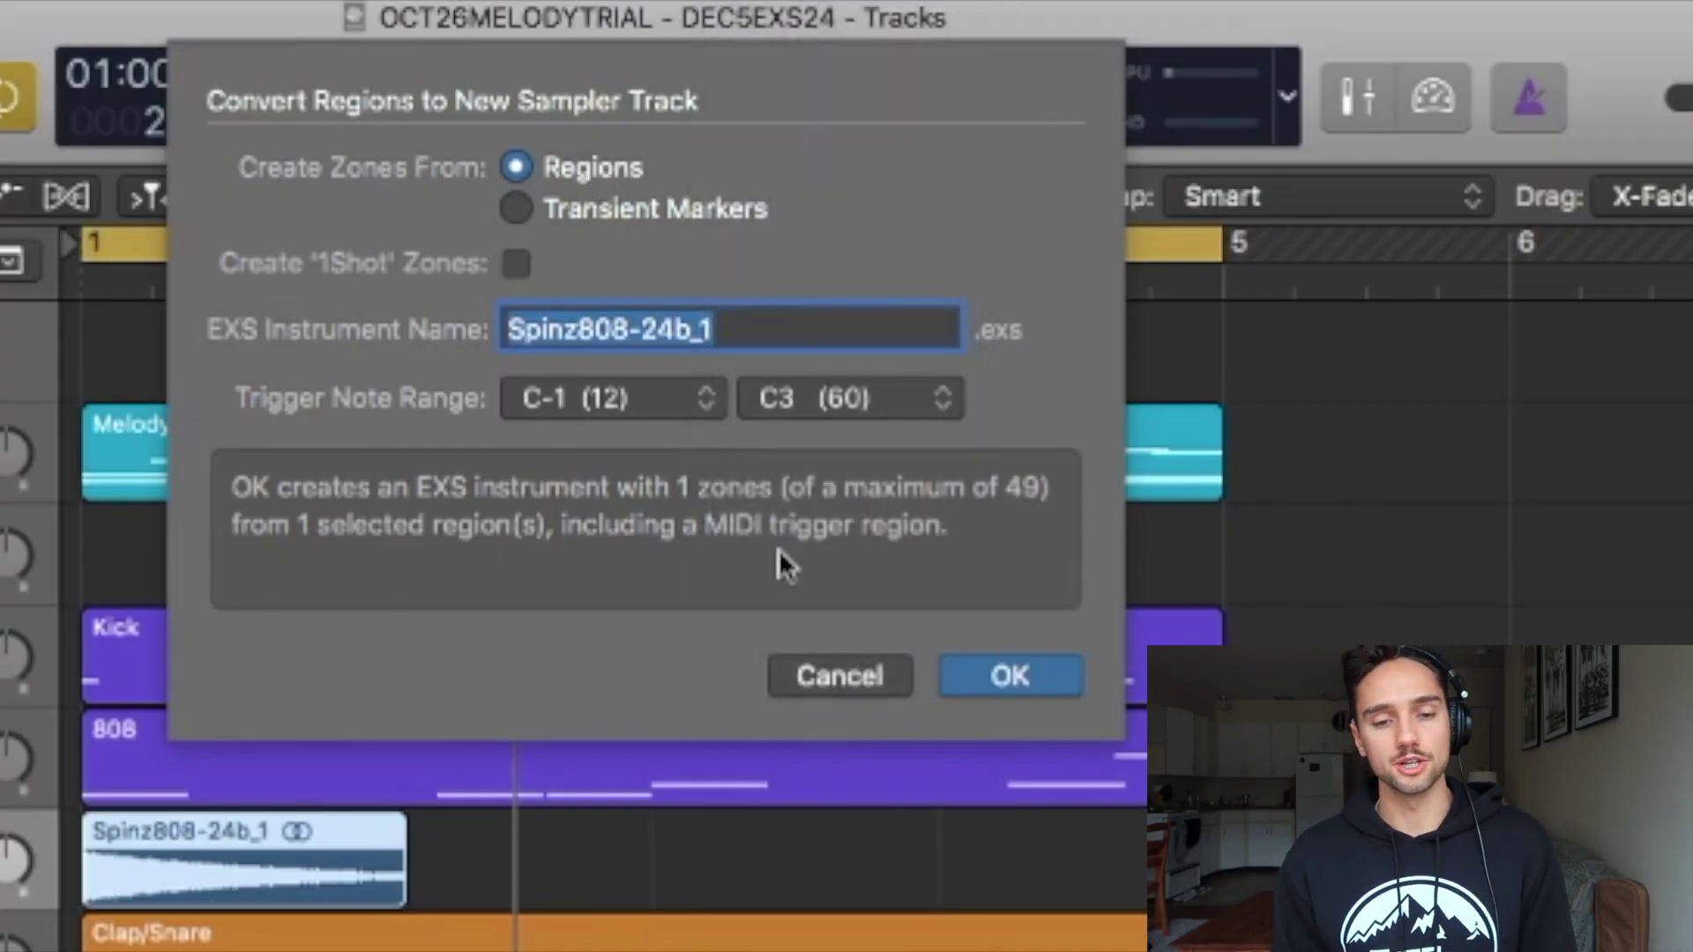
pyautogui.click(994, 690)
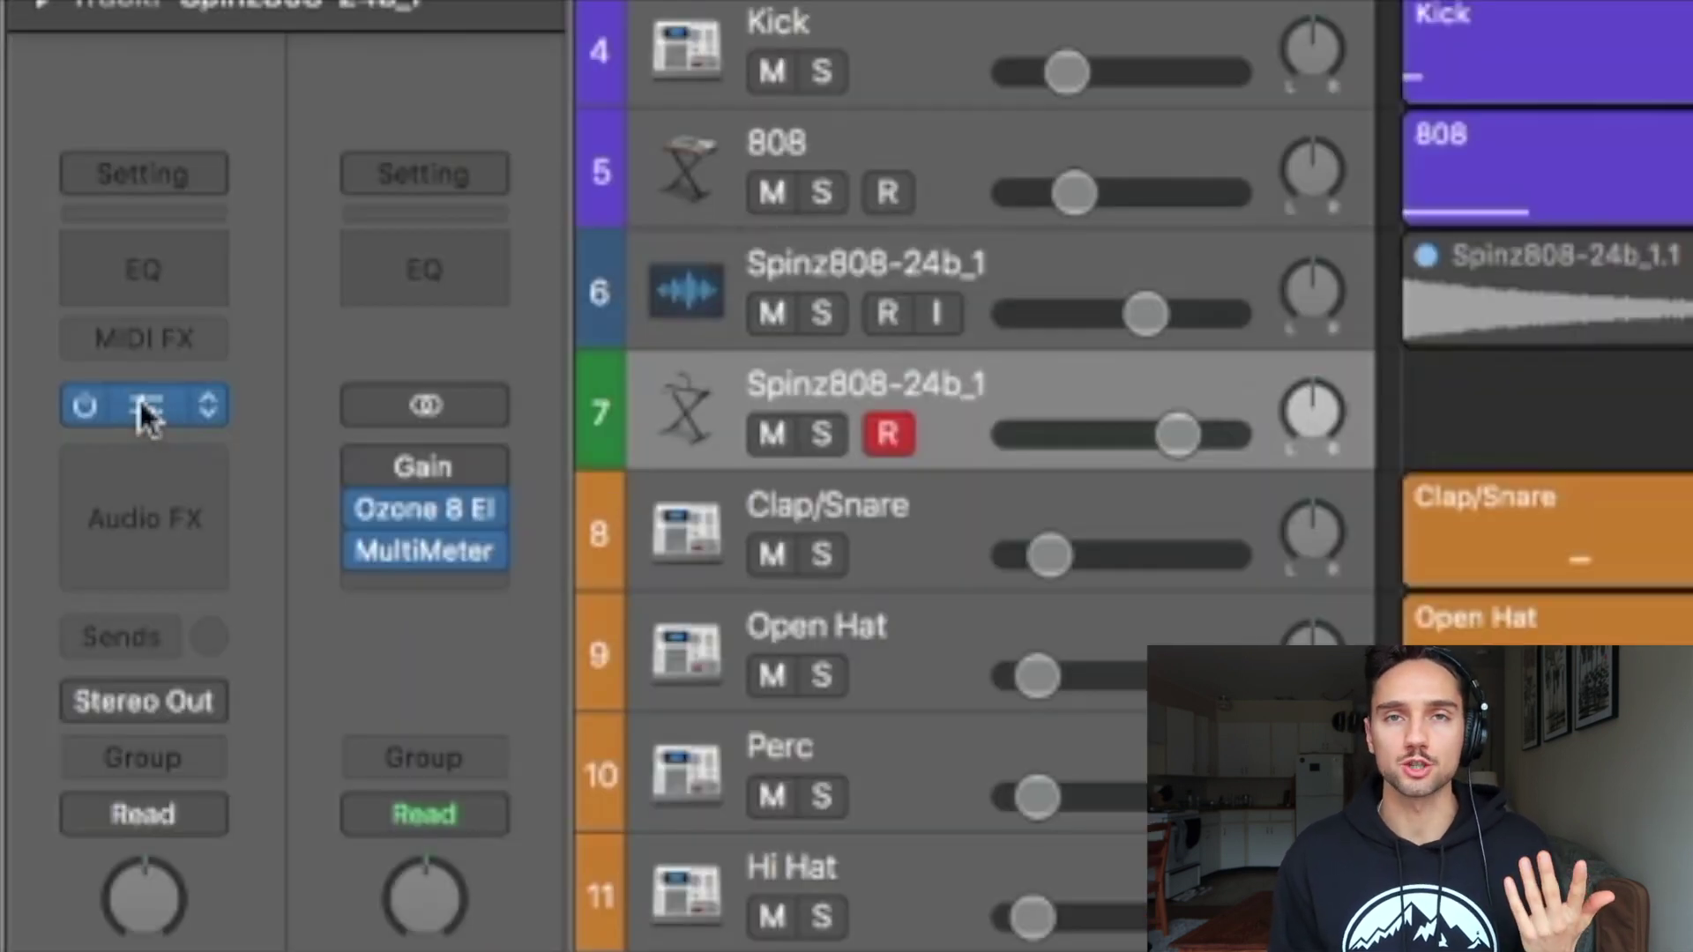
# Set the Spinz808 EXS24 instrument to 1 voice and select its sample zone in the editor
pyautogui.click(140, 399)
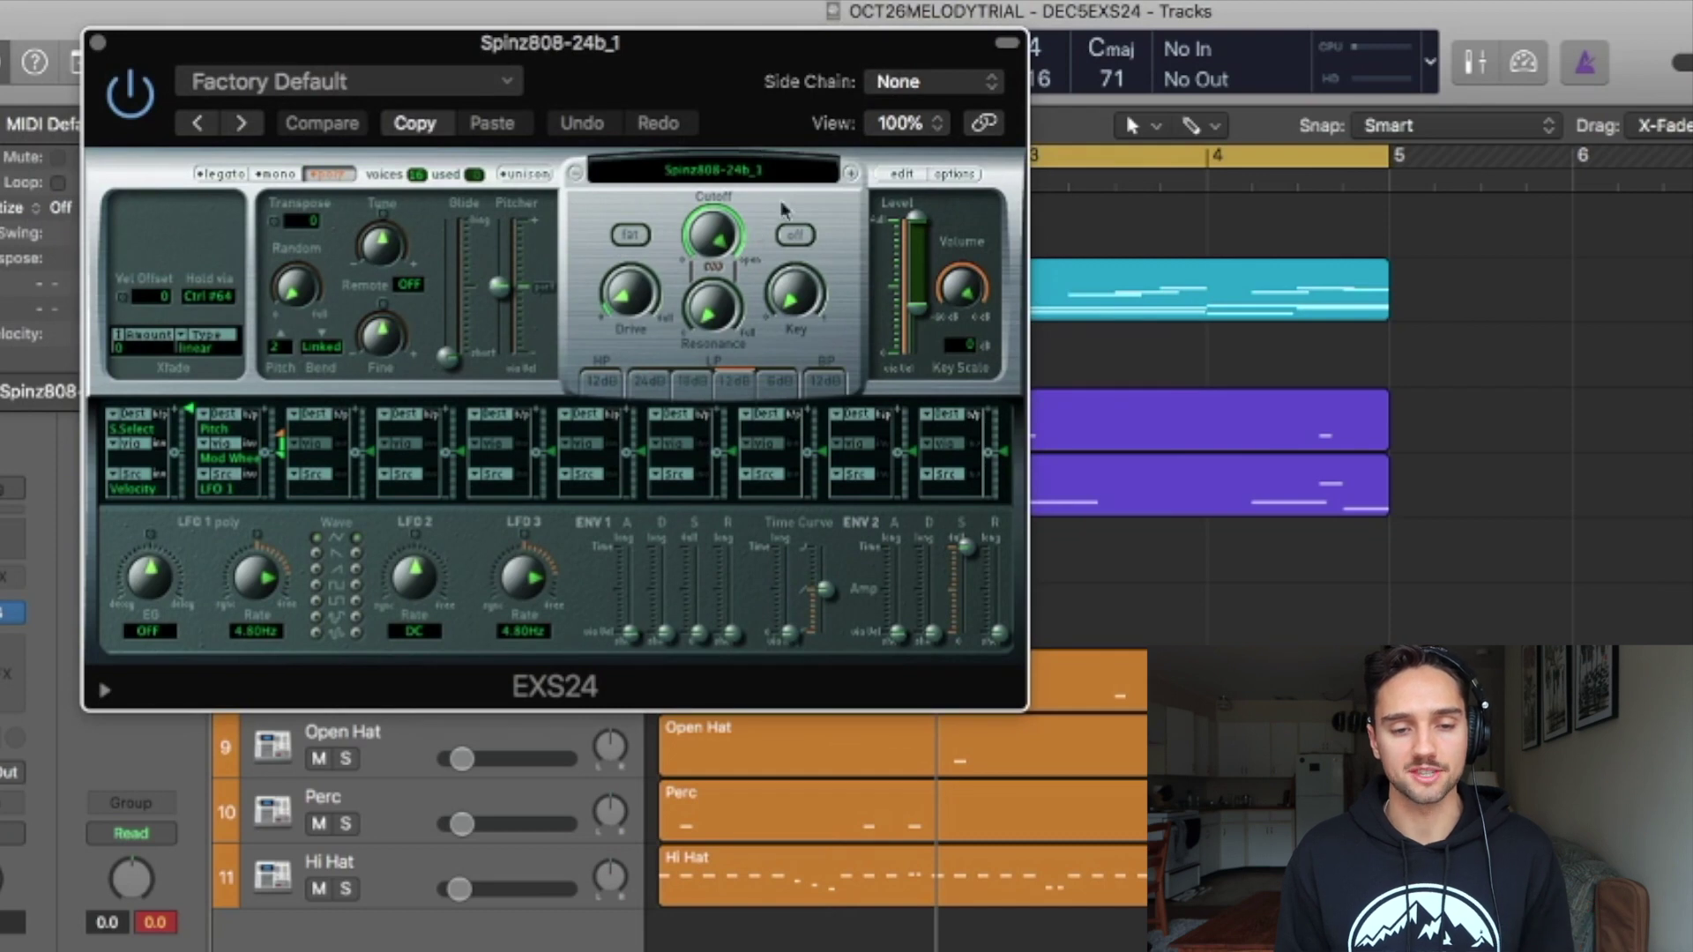
pyautogui.doubleClick(420, 175)
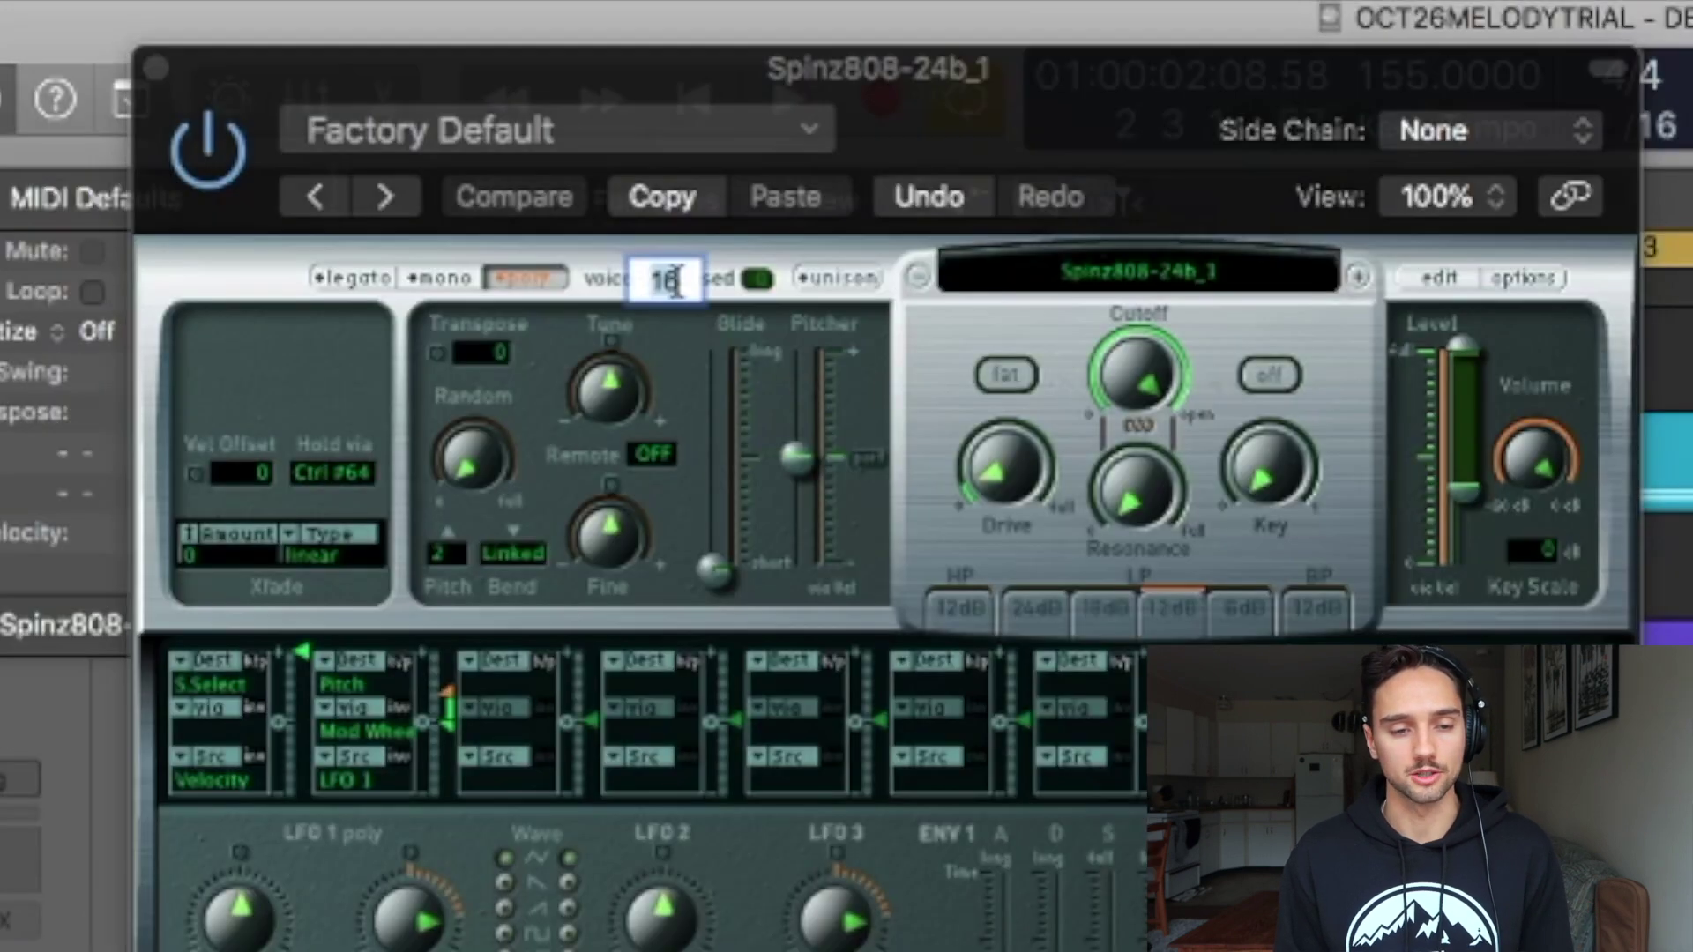
pyautogui.press('Return')
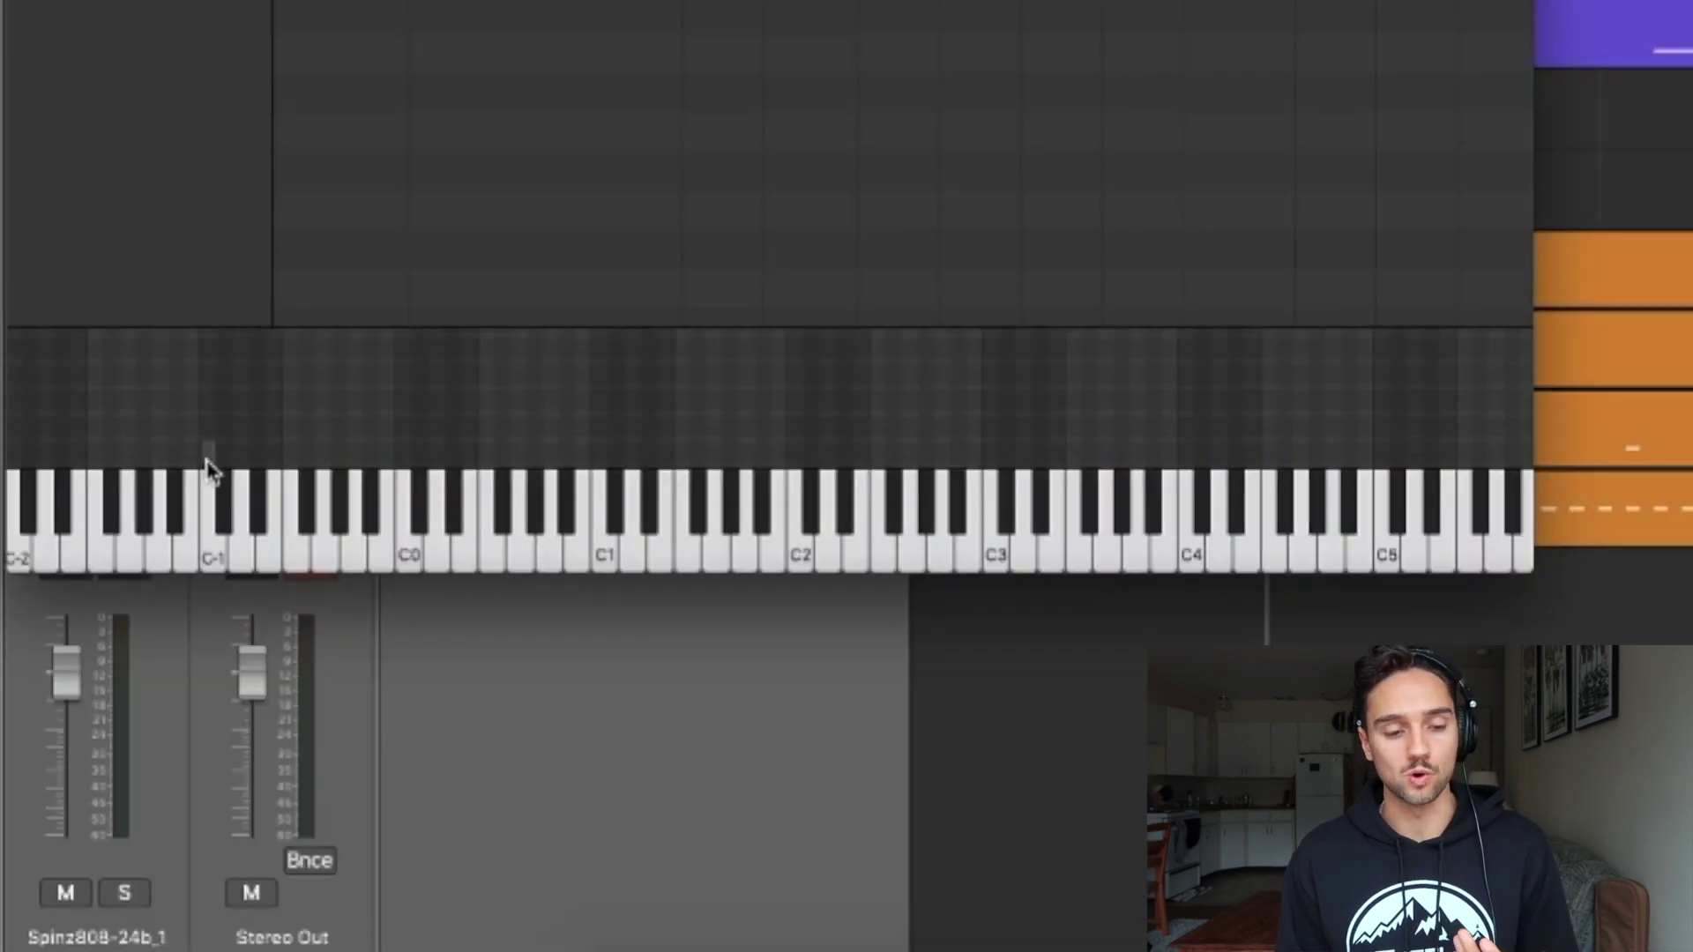
pyautogui.click(209, 452)
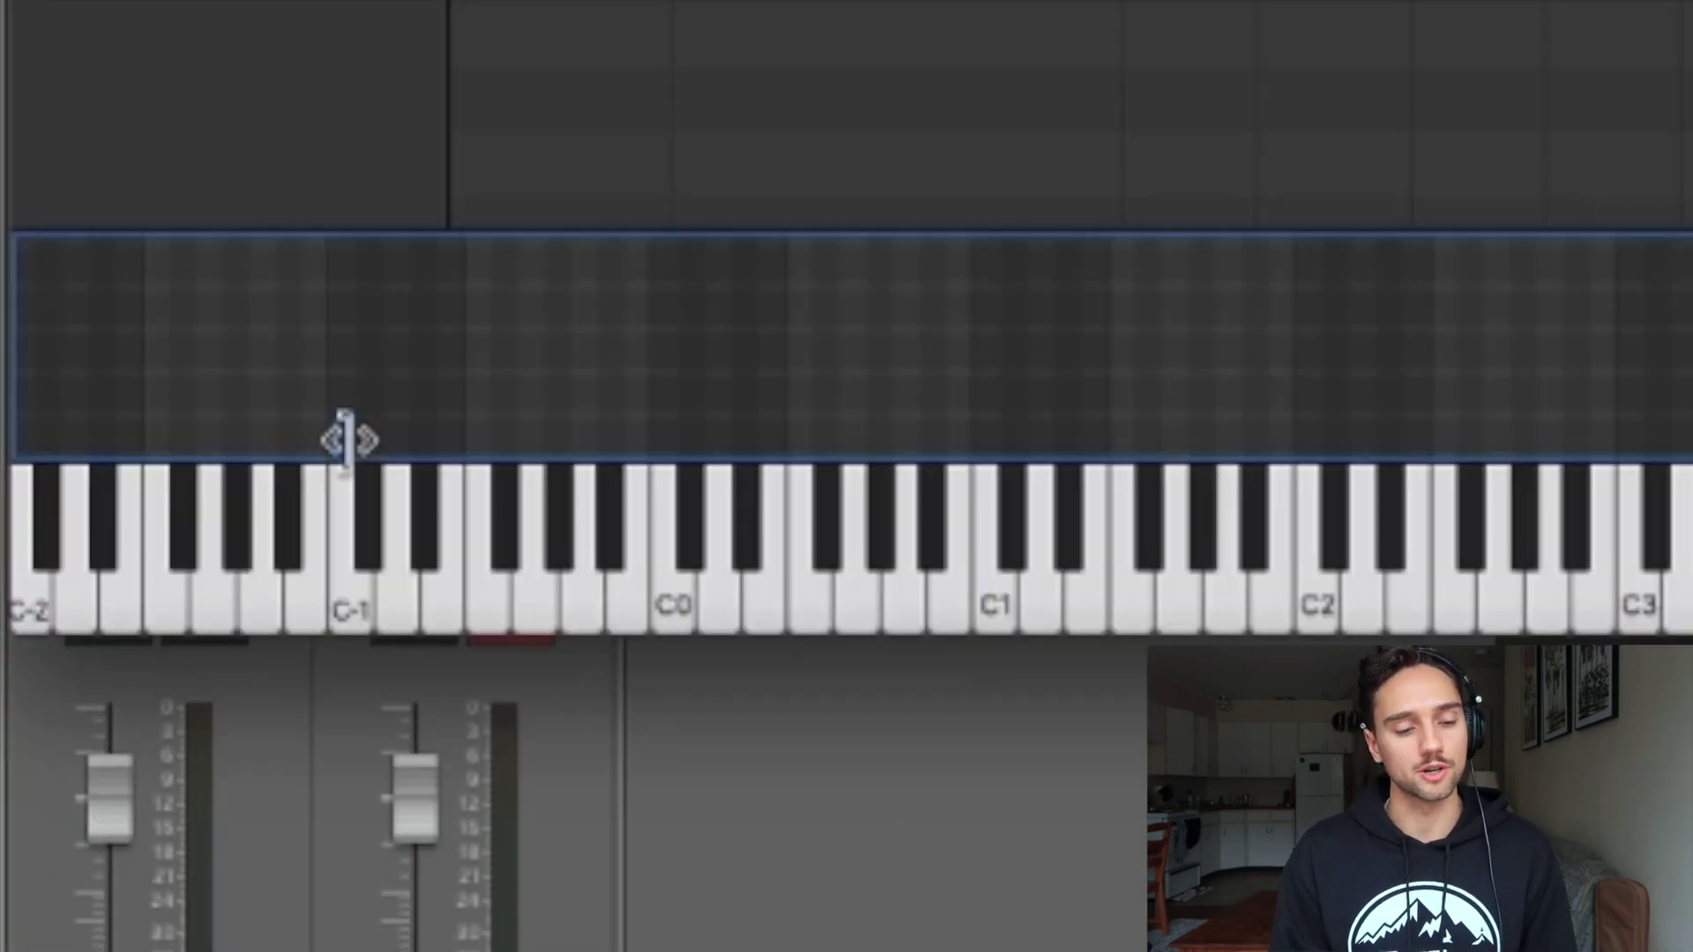
# Widen the 808 zone upward from C-1 and down toward C-2
pyautogui.moveTo(346, 436); pyautogui.dragTo(754, 434)
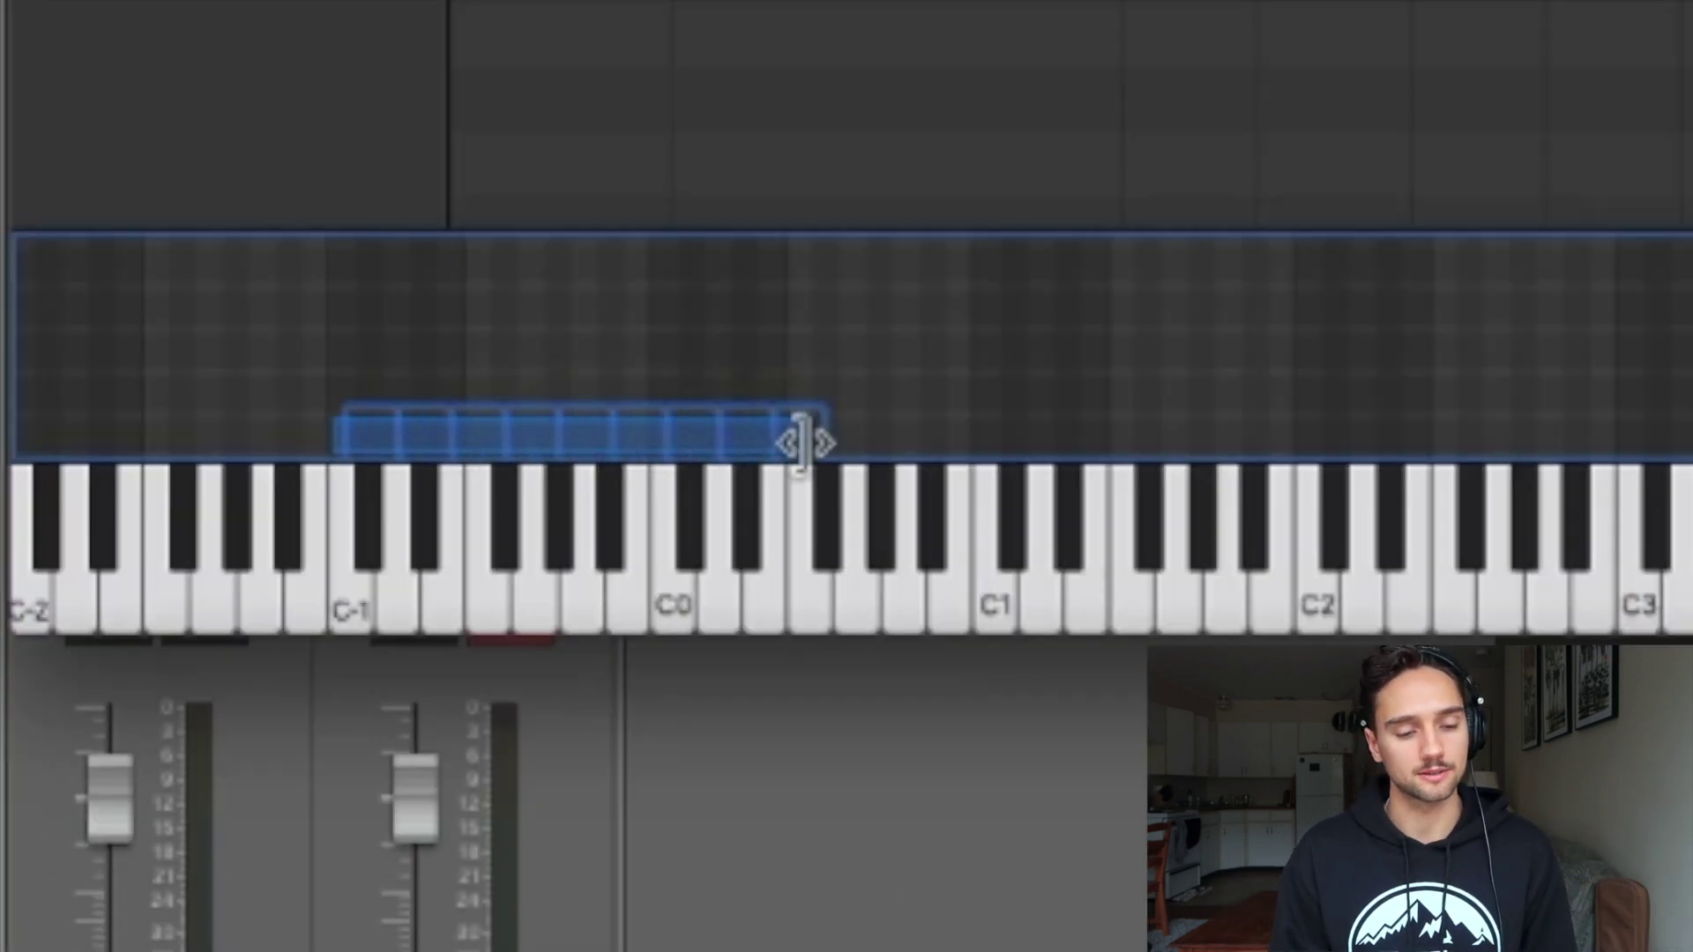
pyautogui.moveTo(324, 435); pyautogui.dragTo(196, 448)
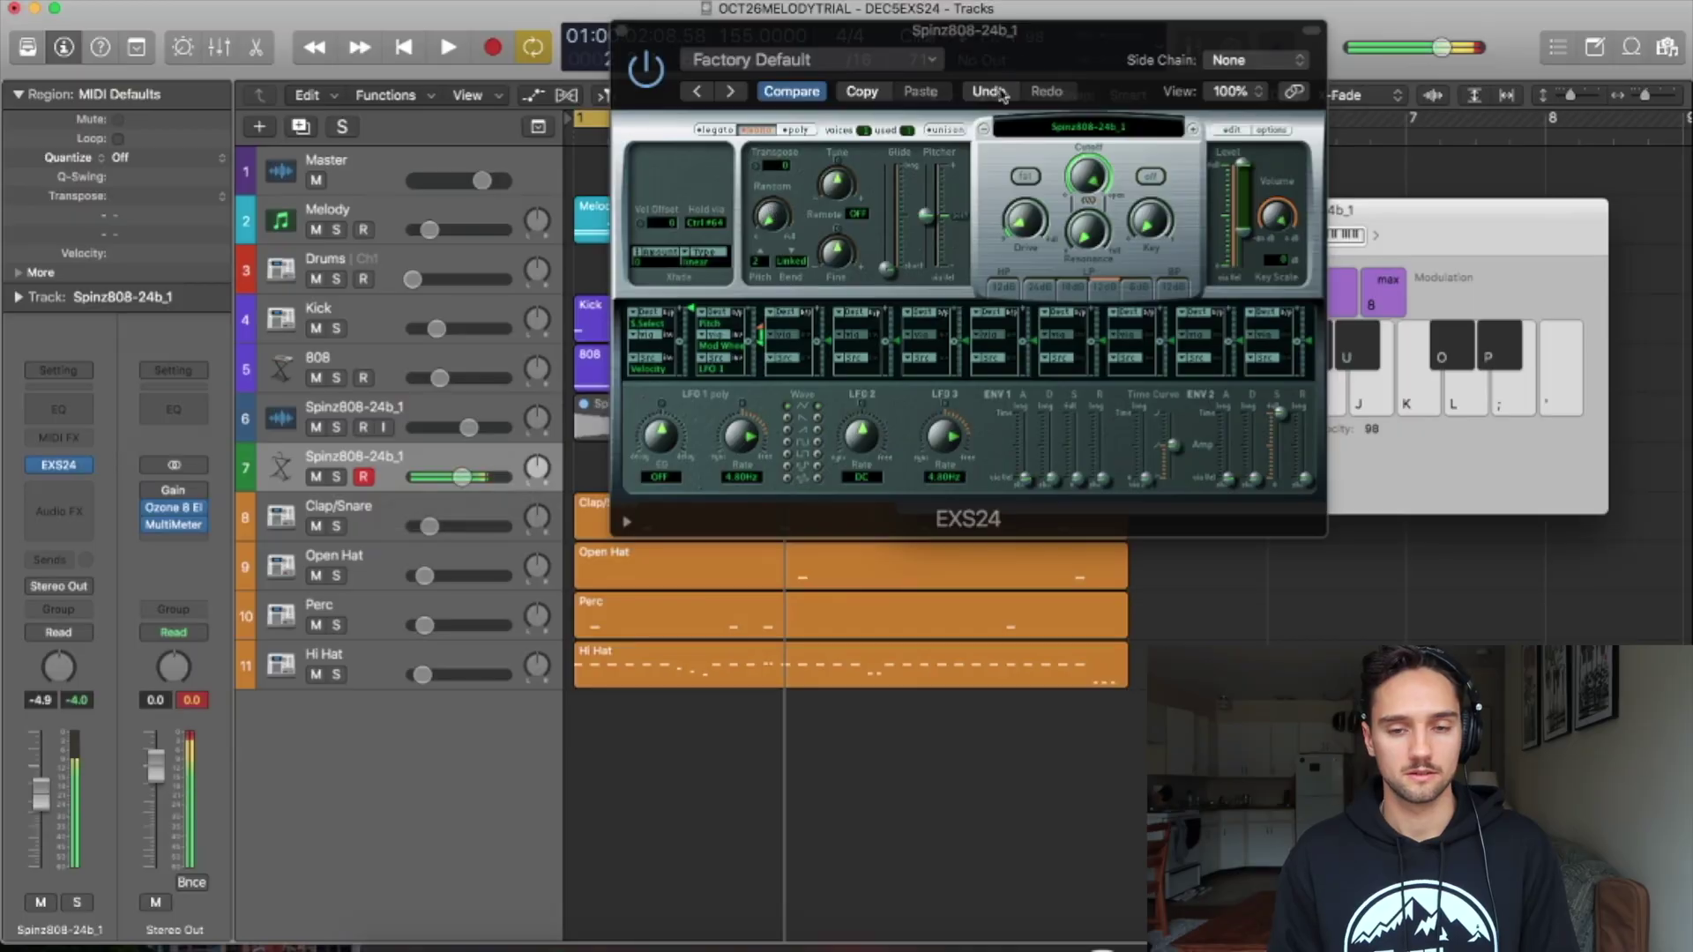
# Move the EXS24 window aside and open the 808 MIDI region in the Piano Roll
pyautogui.moveTo(1033, 59); pyautogui.dragTo(840, 53)
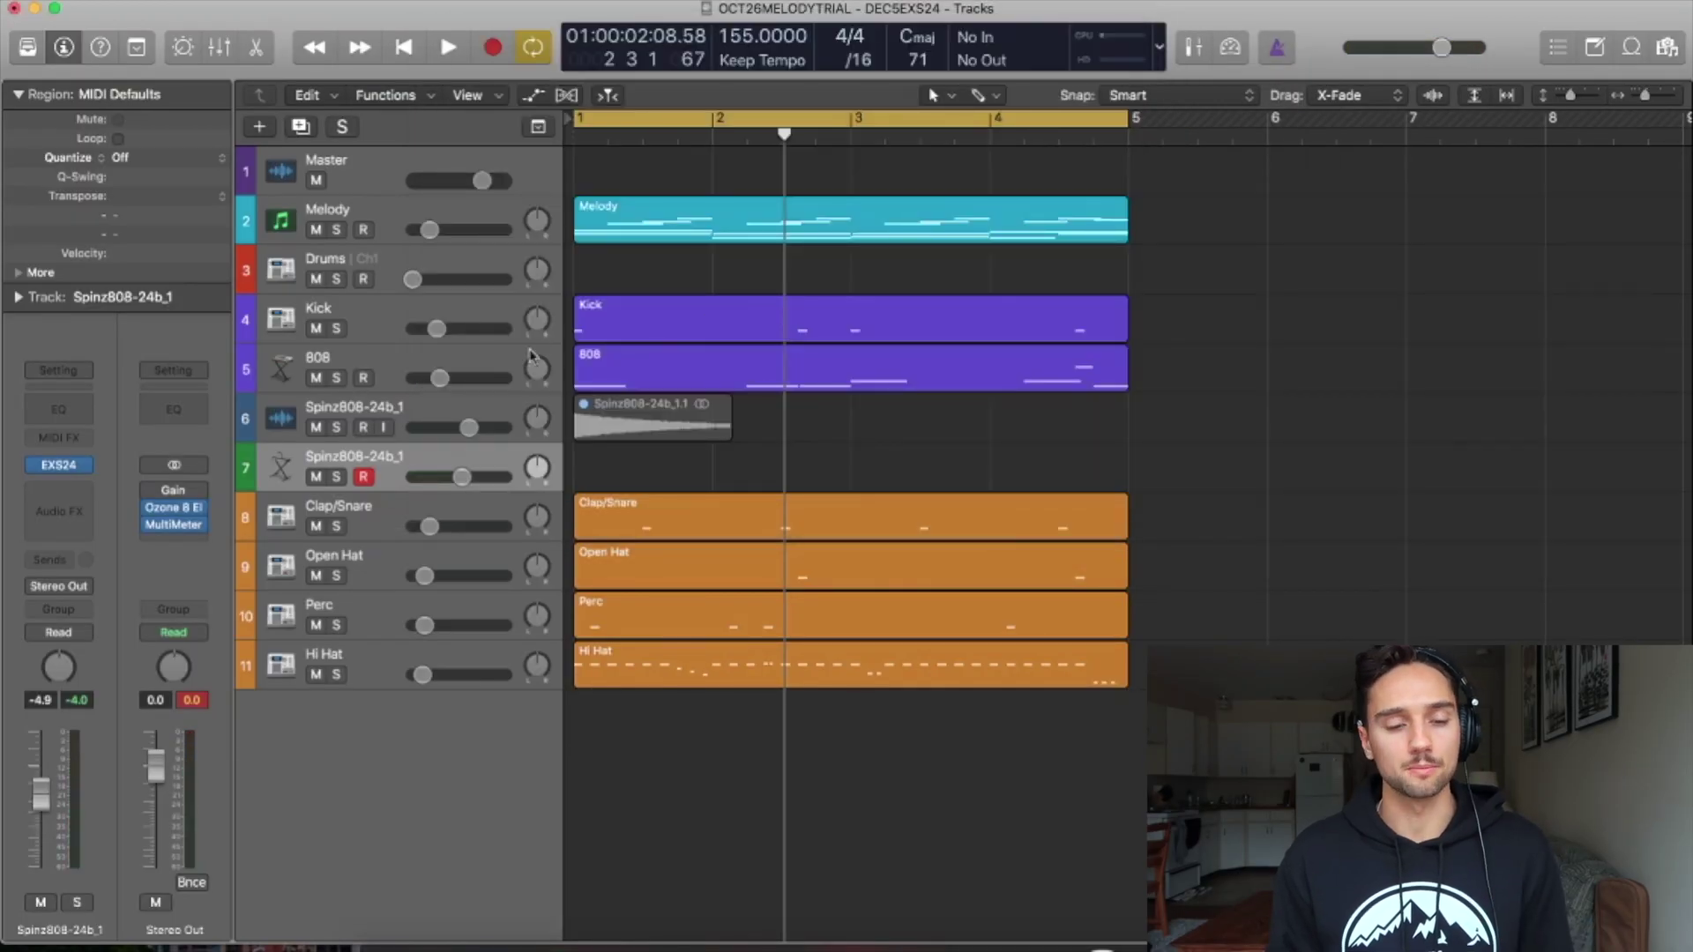
pyautogui.click(808, 360)
pyautogui.doubleClick(766, 377)
pyautogui.scroll(5, 1475, 586)
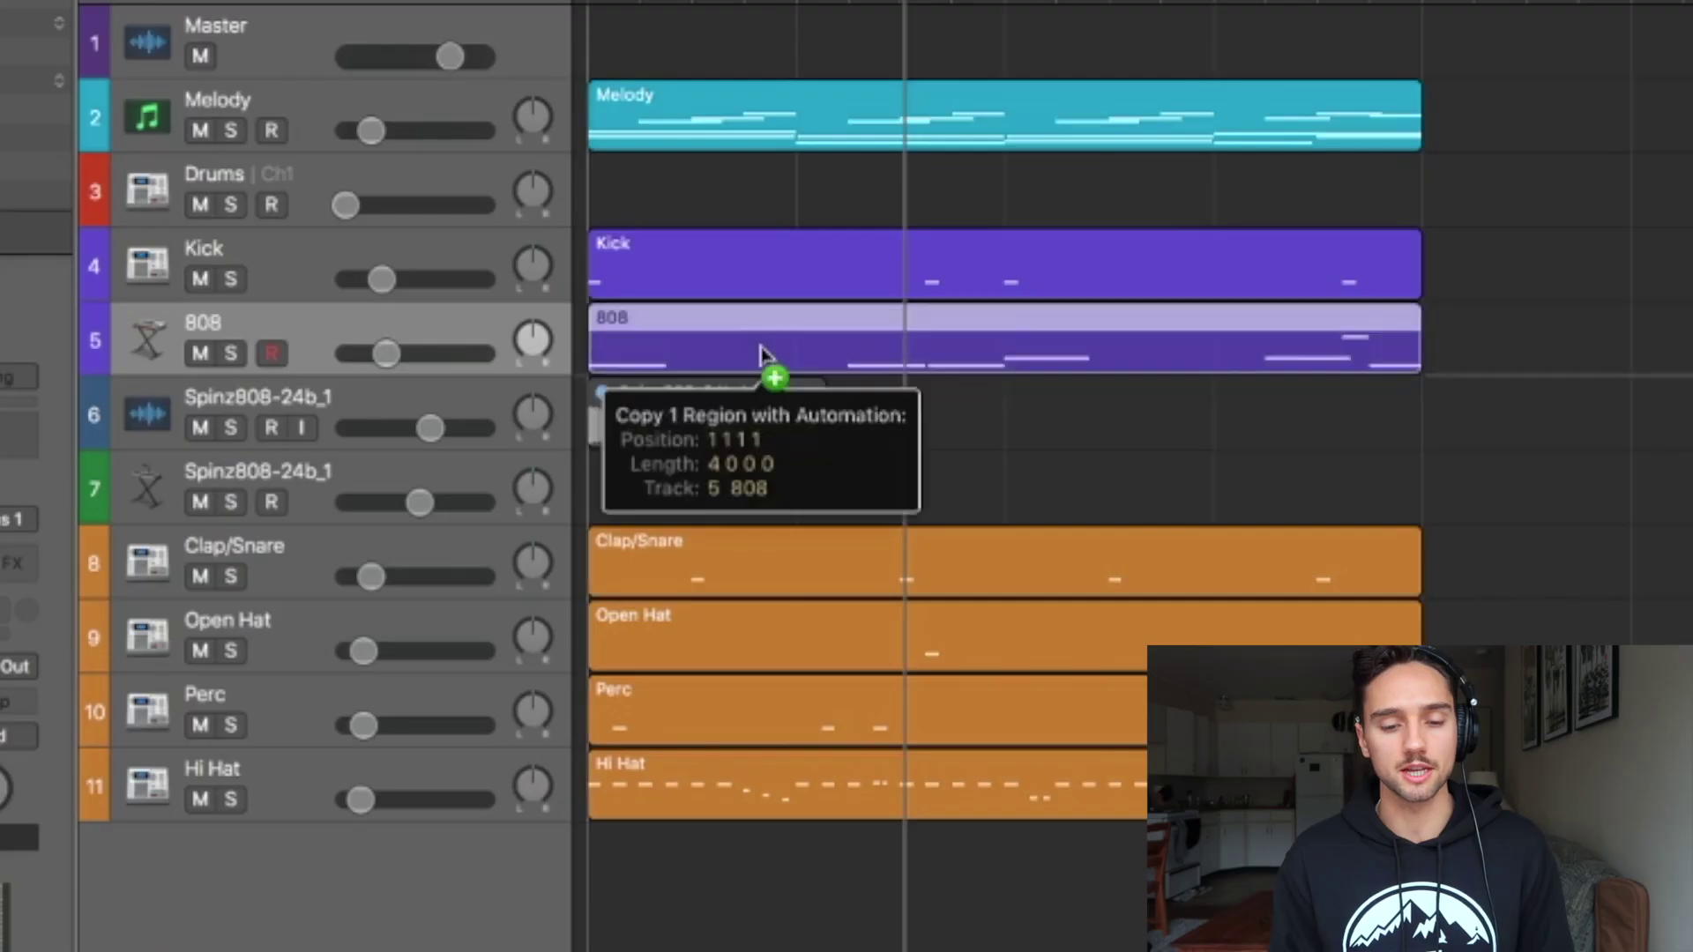
# Copy the 808 region onto the sampler track, then solo the 808 track and play it
pyautogui.moveTo(767, 367); pyautogui.dragTo(744, 518)
pyautogui.press('Up')
pyautogui.press('Up')
pyautogui.press('s')
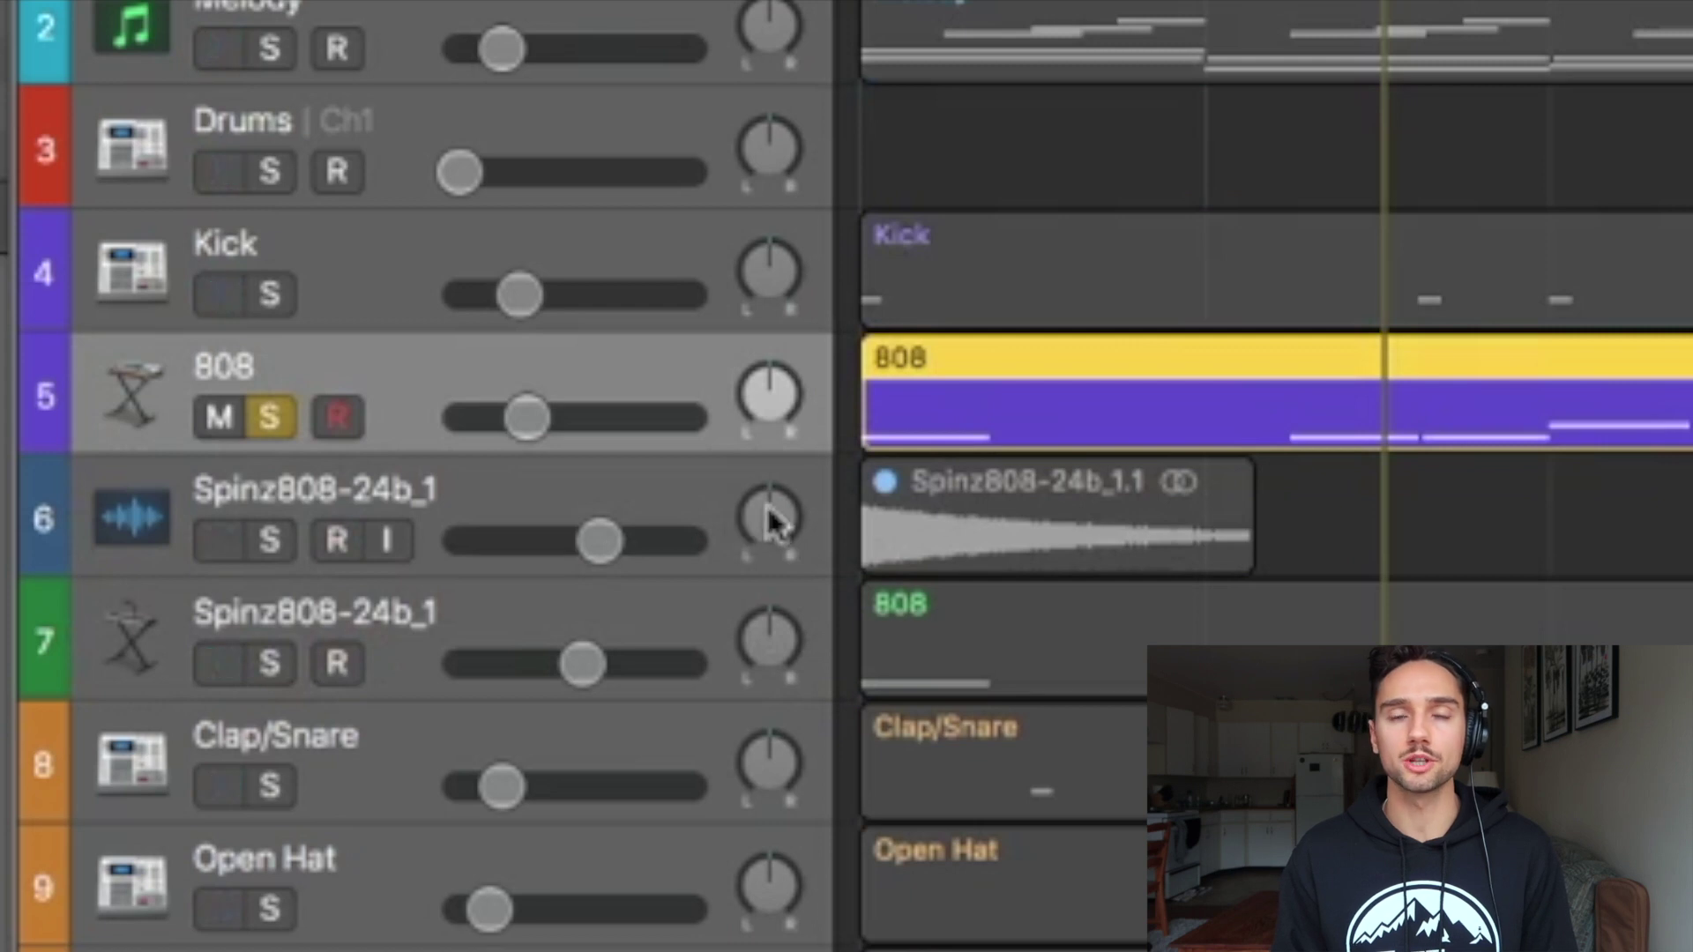
pyautogui.press('space')
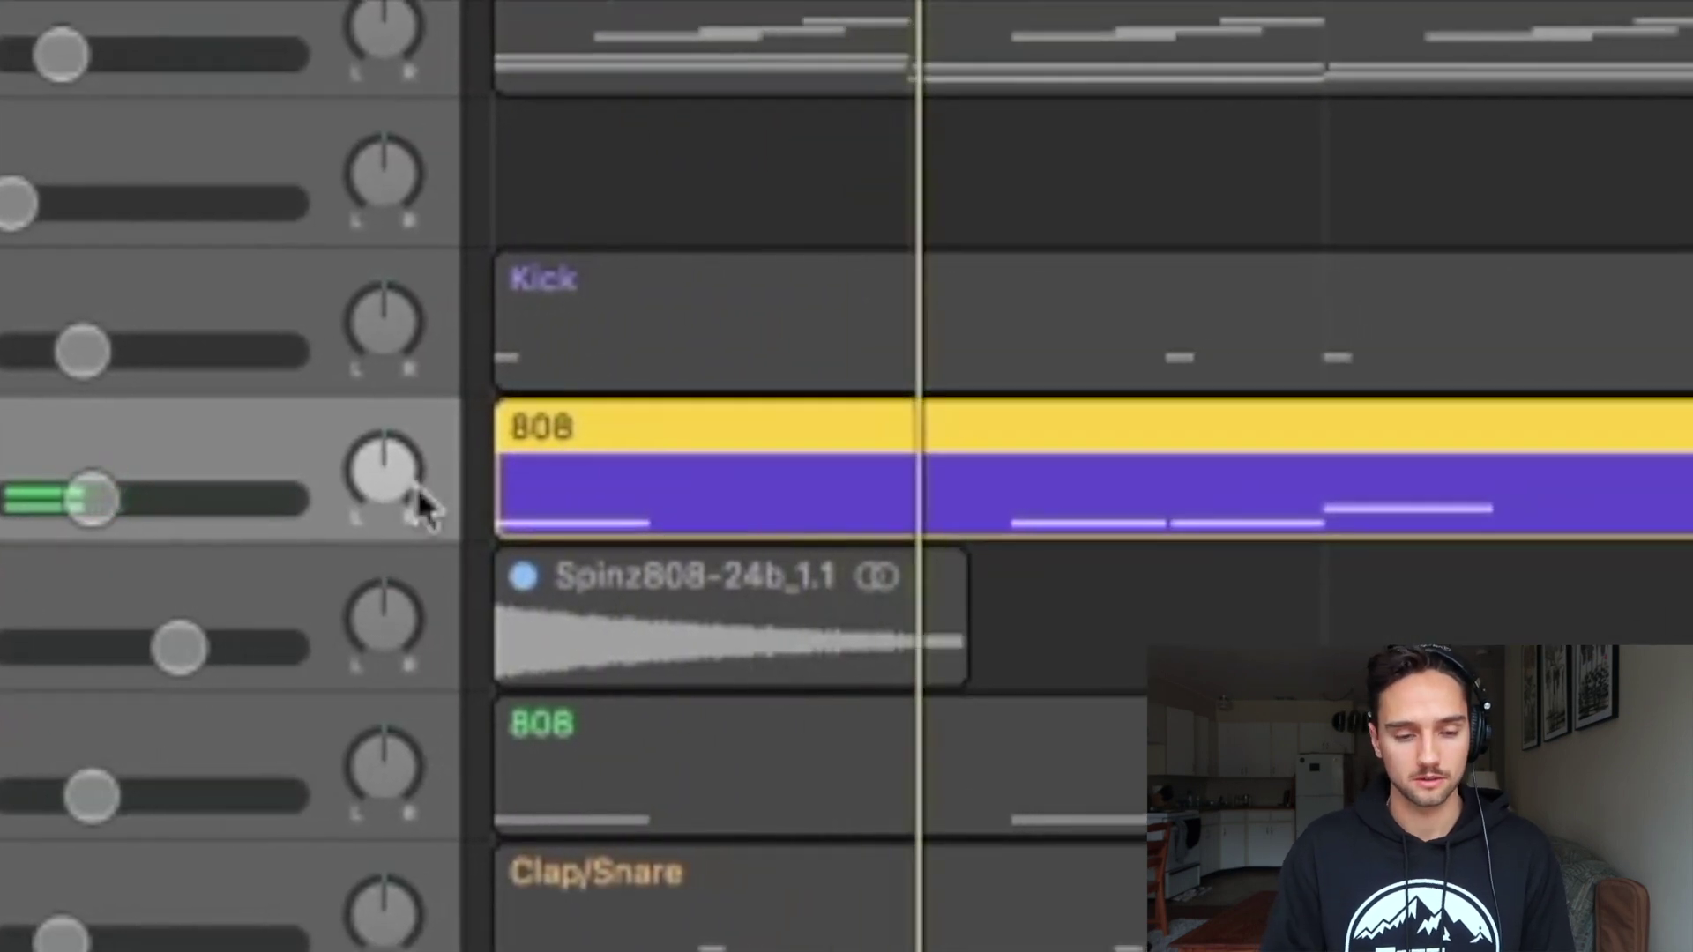
# Lower the 808 track fader to -13.6 dB and switch the EXS24 to Legato
pyautogui.moveTo(102, 499); pyautogui.dragTo(88, 499)
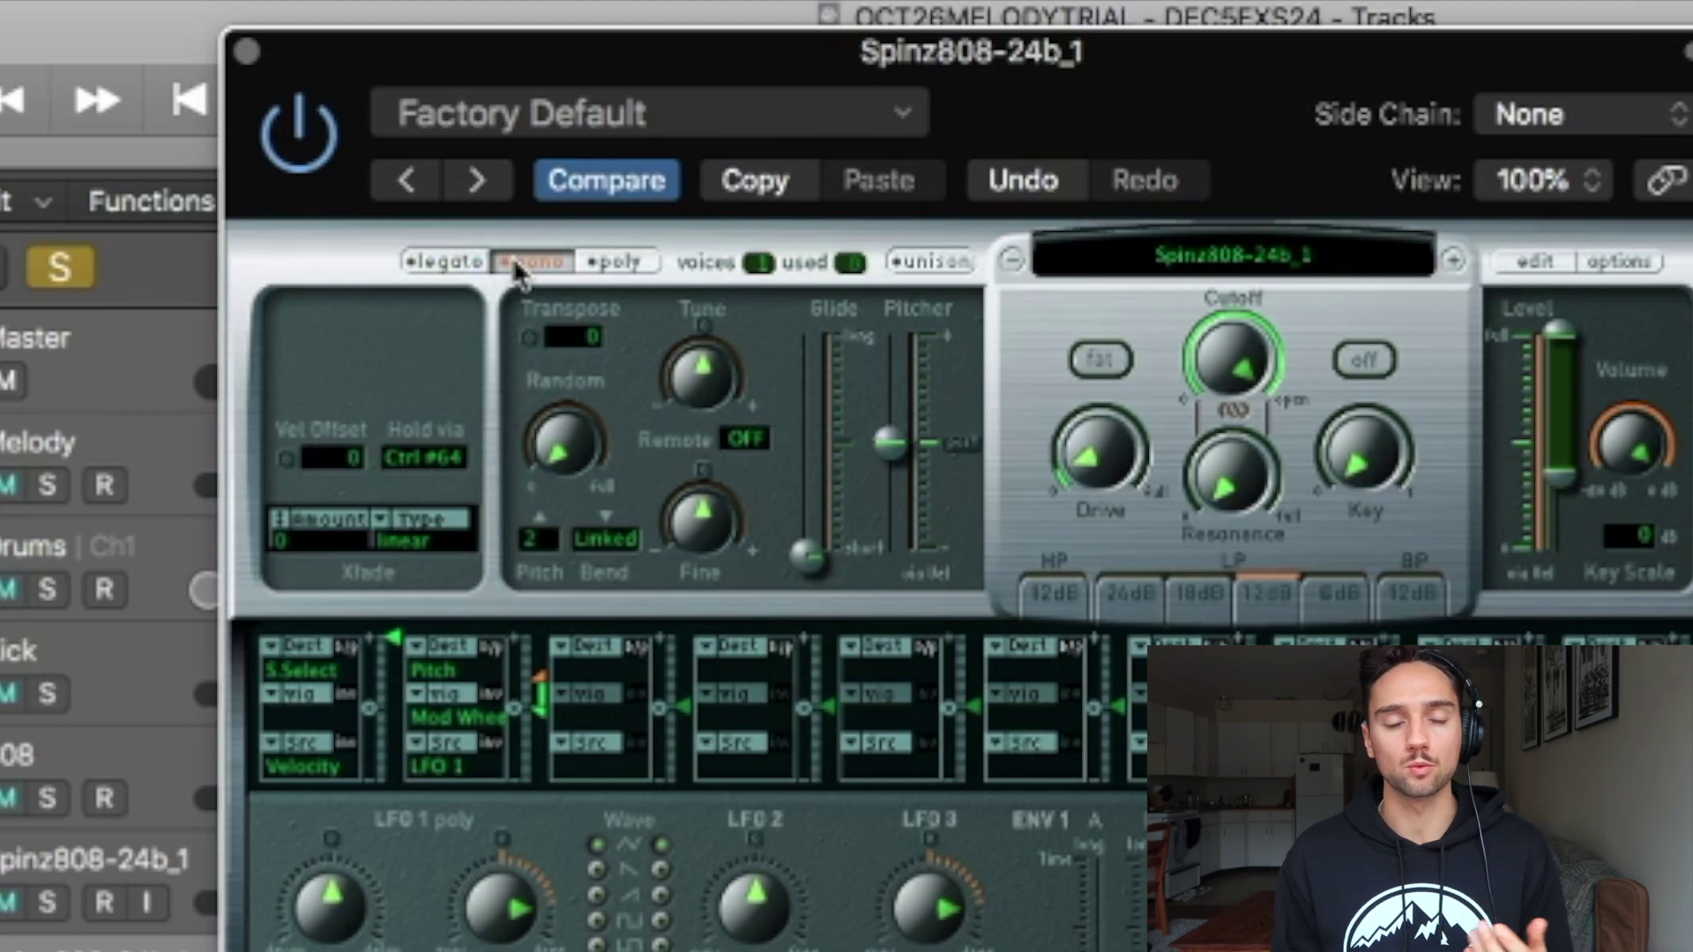
pyautogui.click(450, 262)
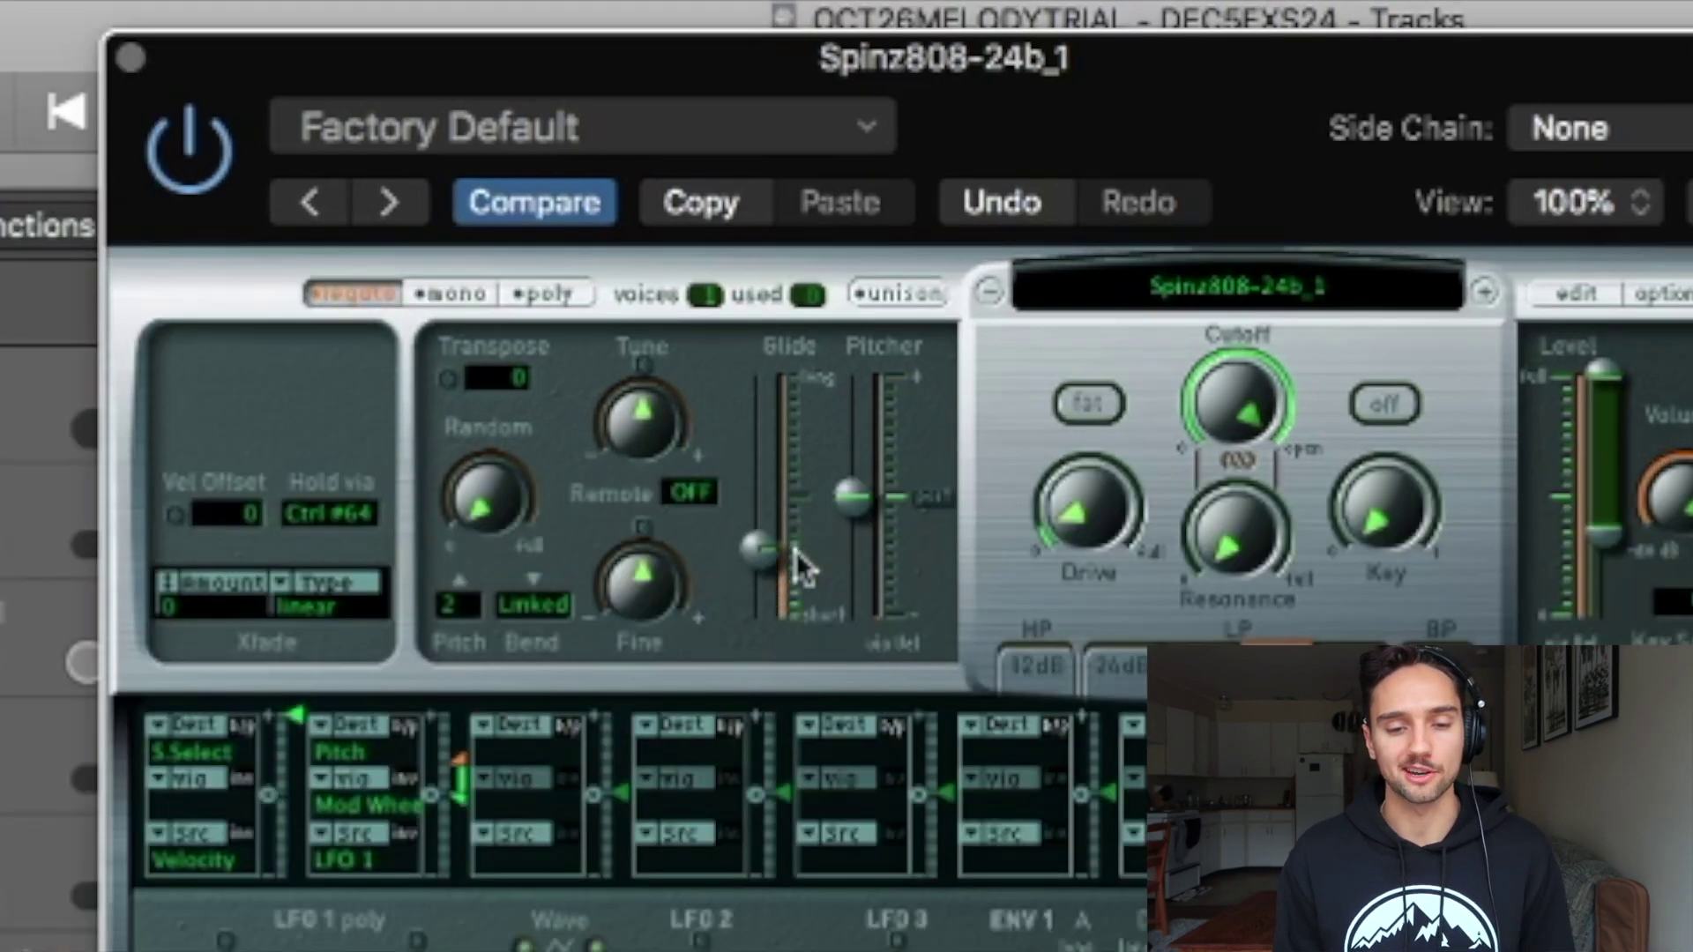
pyautogui.click(130, 58)
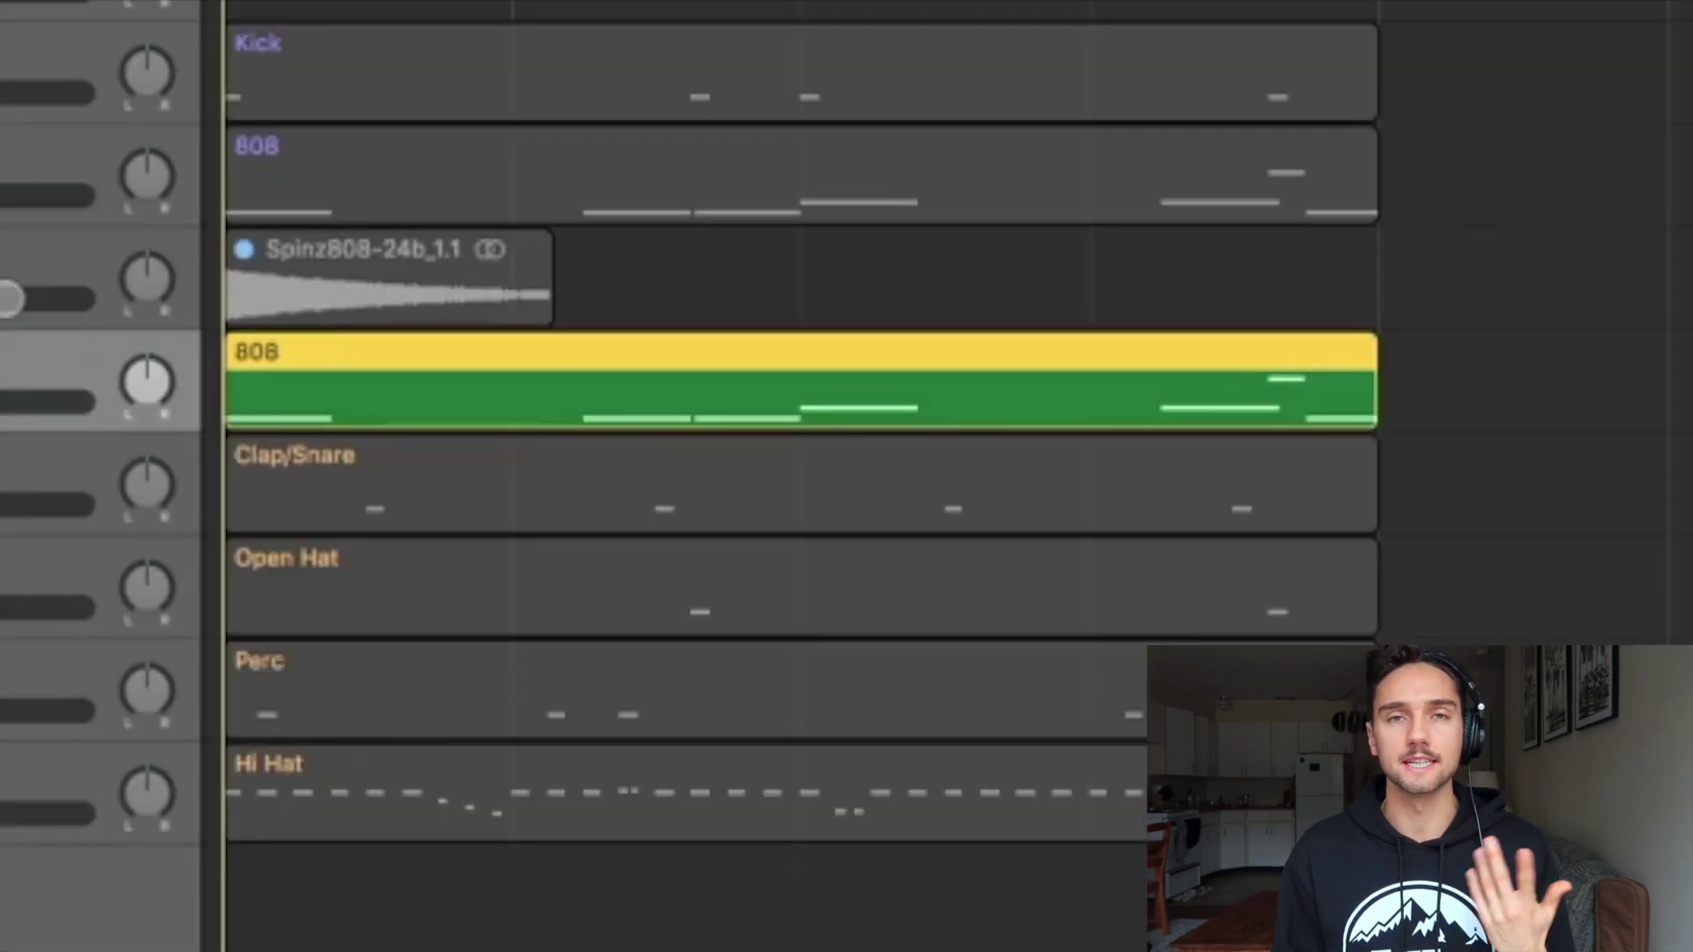
# Audition the F#-1, long low and short high 808 notes, then play from bar 1
pyautogui.doubleClick(1267, 379)
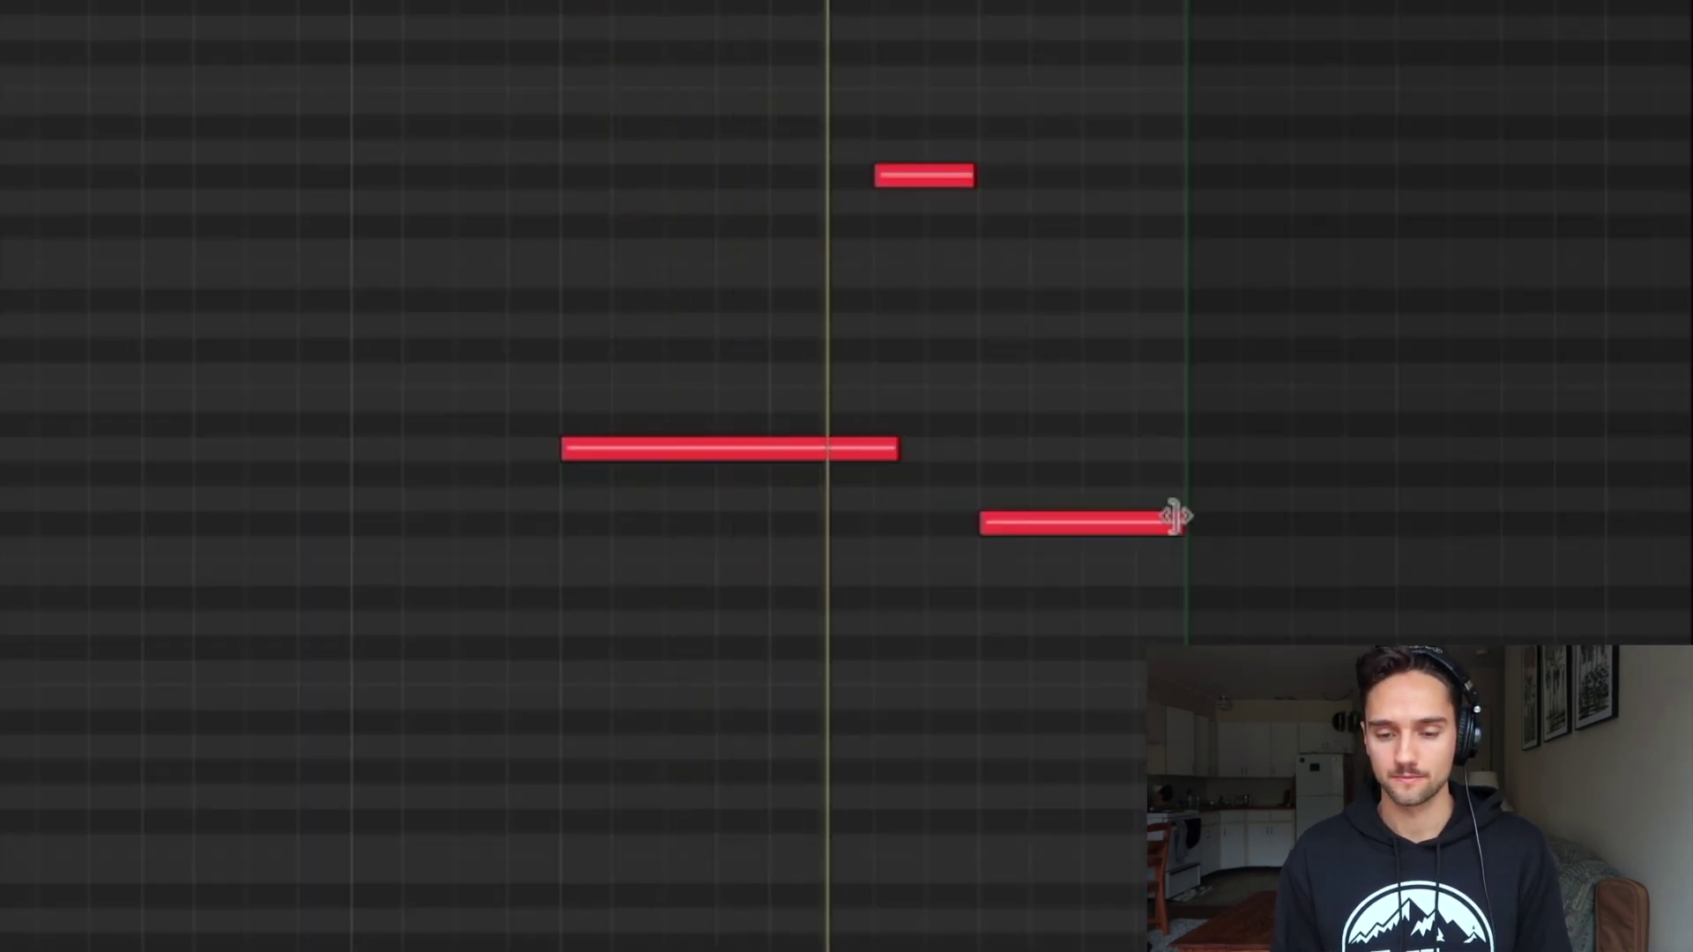
pyautogui.click(1175, 517)
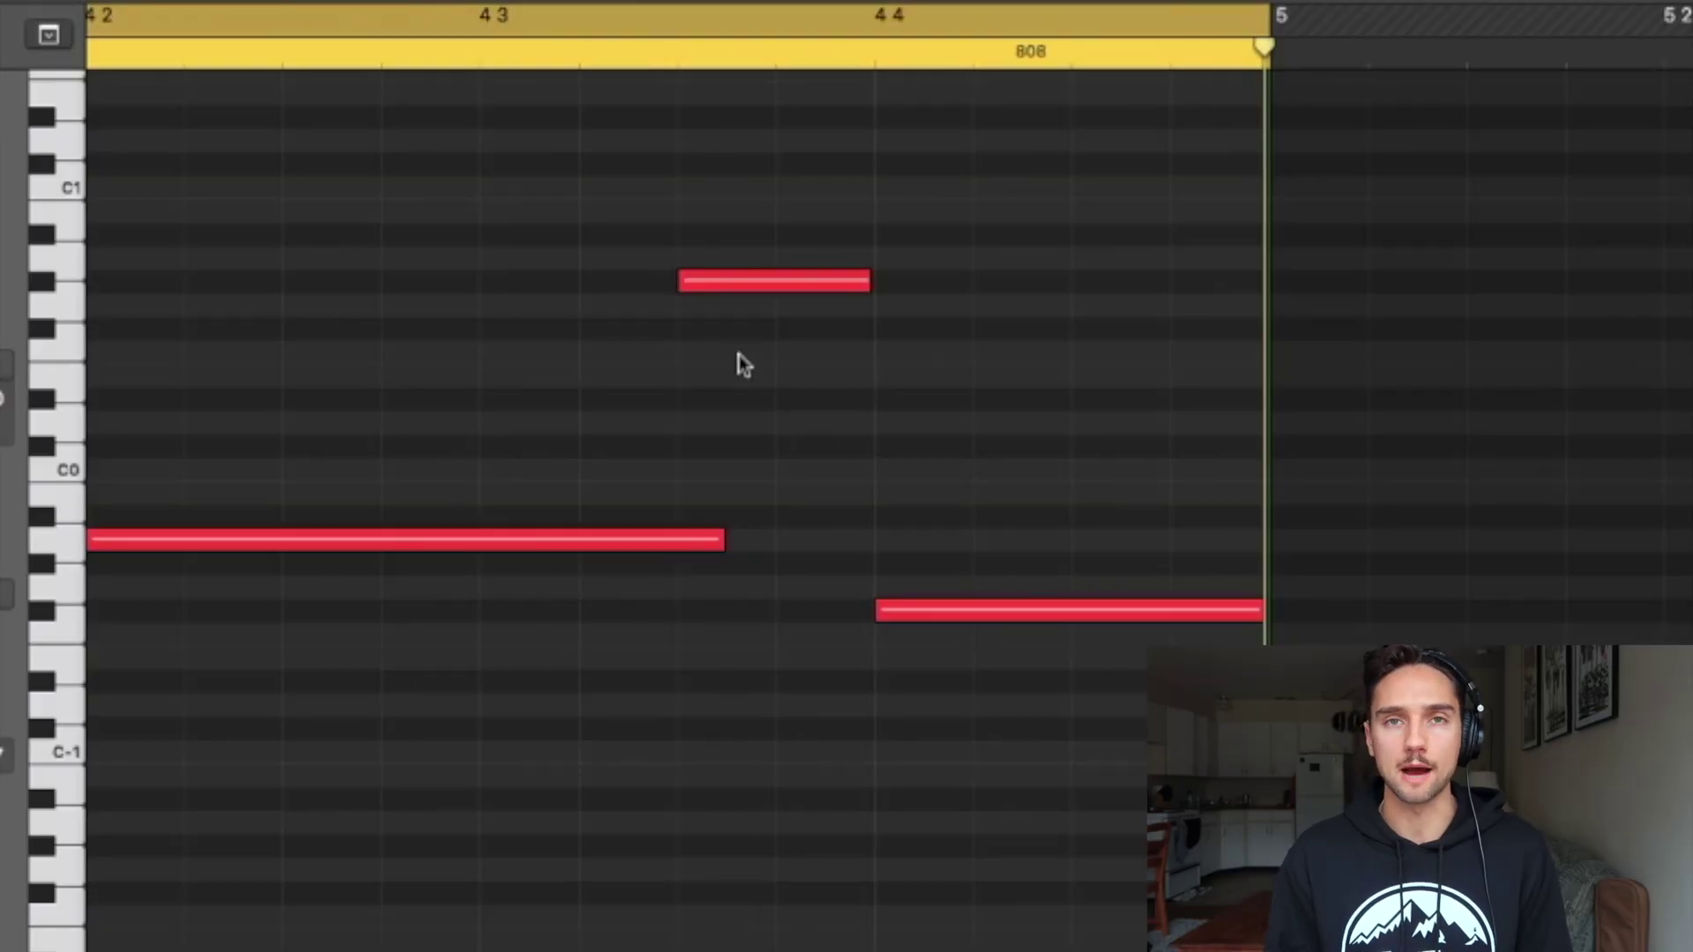
pyautogui.click(642, 546)
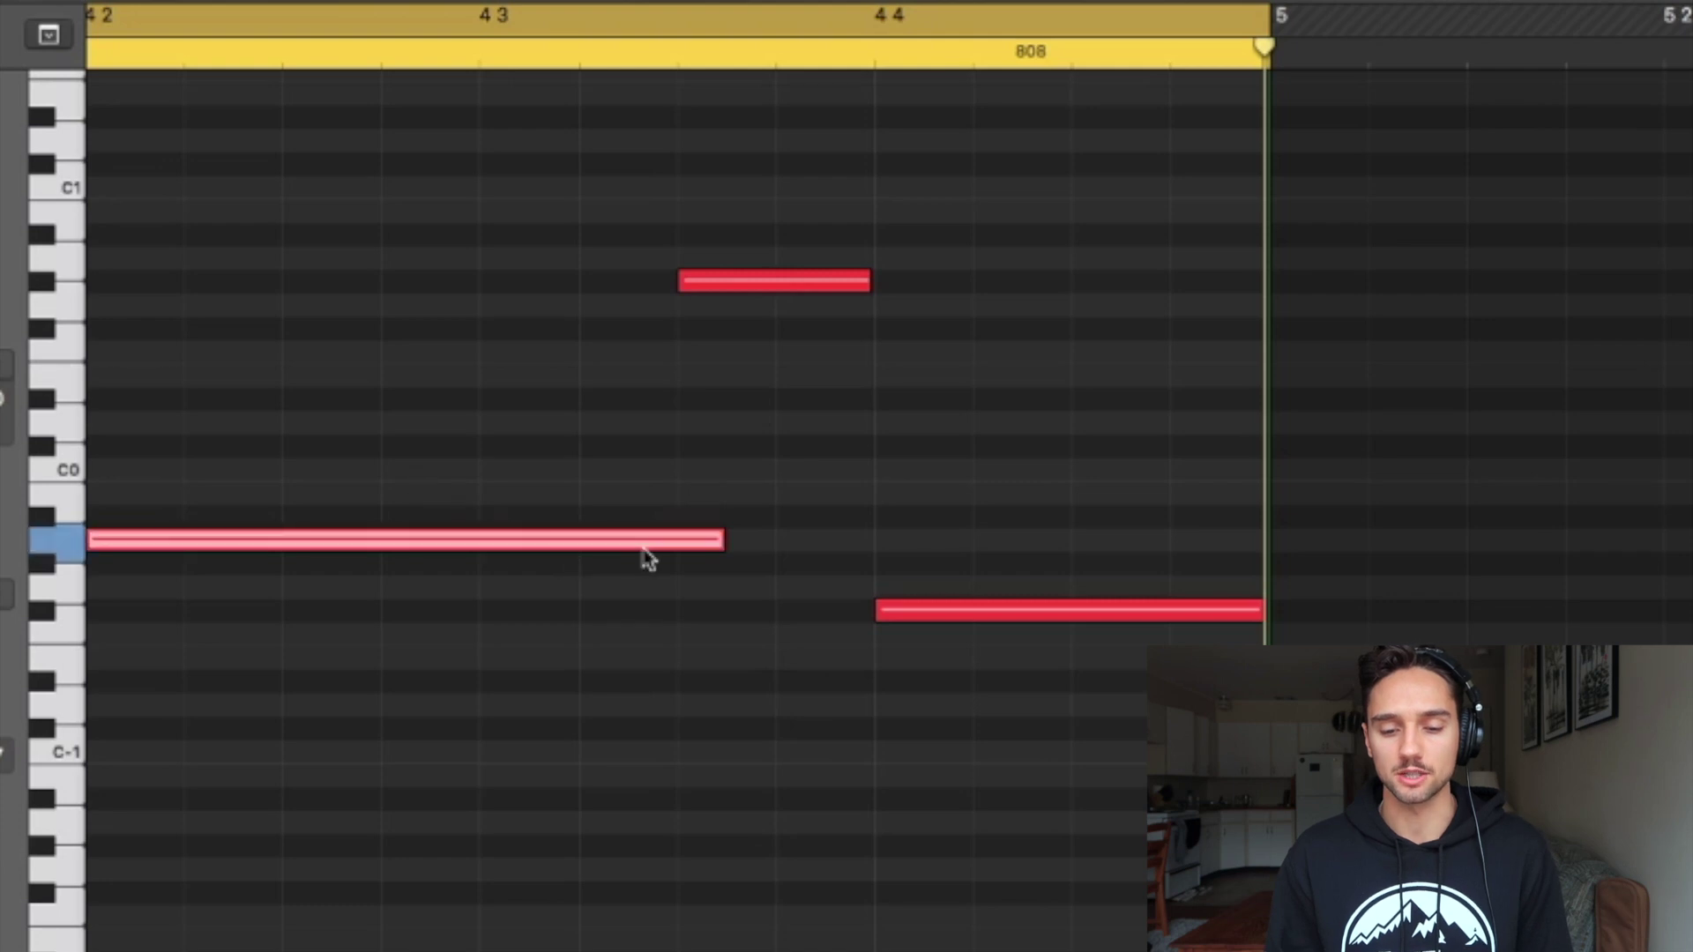
pyautogui.click(711, 282)
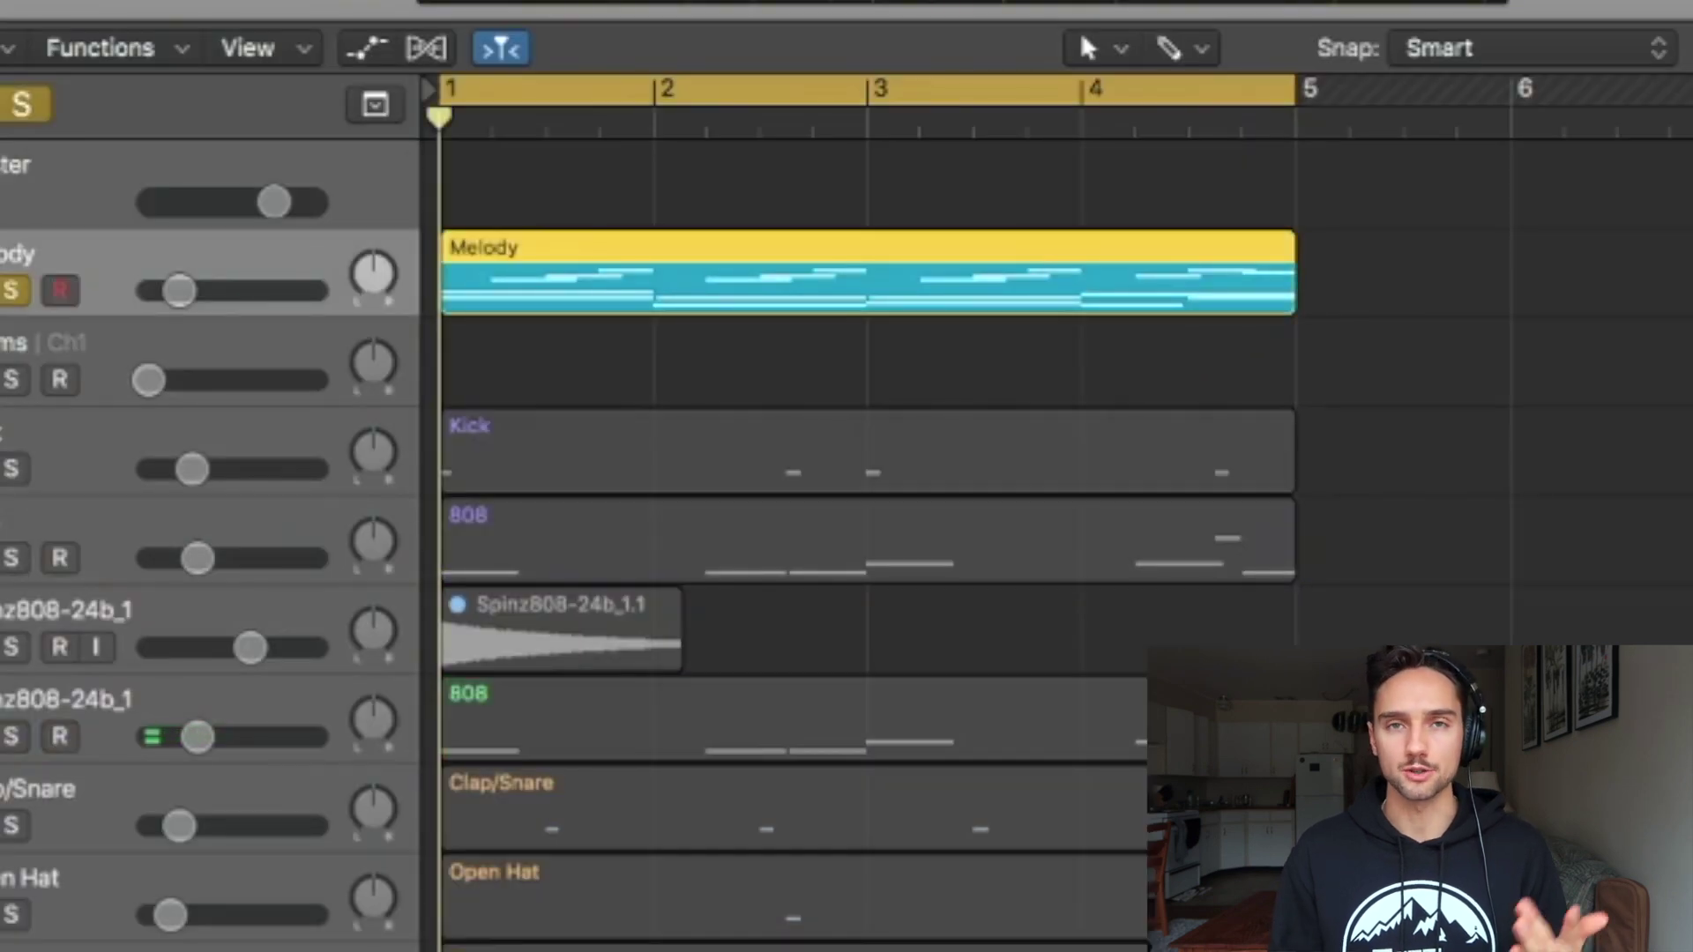
pyautogui.press('Down')
pyautogui.press('Down')
pyautogui.press('Down')
pyautogui.press('Down')
pyautogui.press('Down')
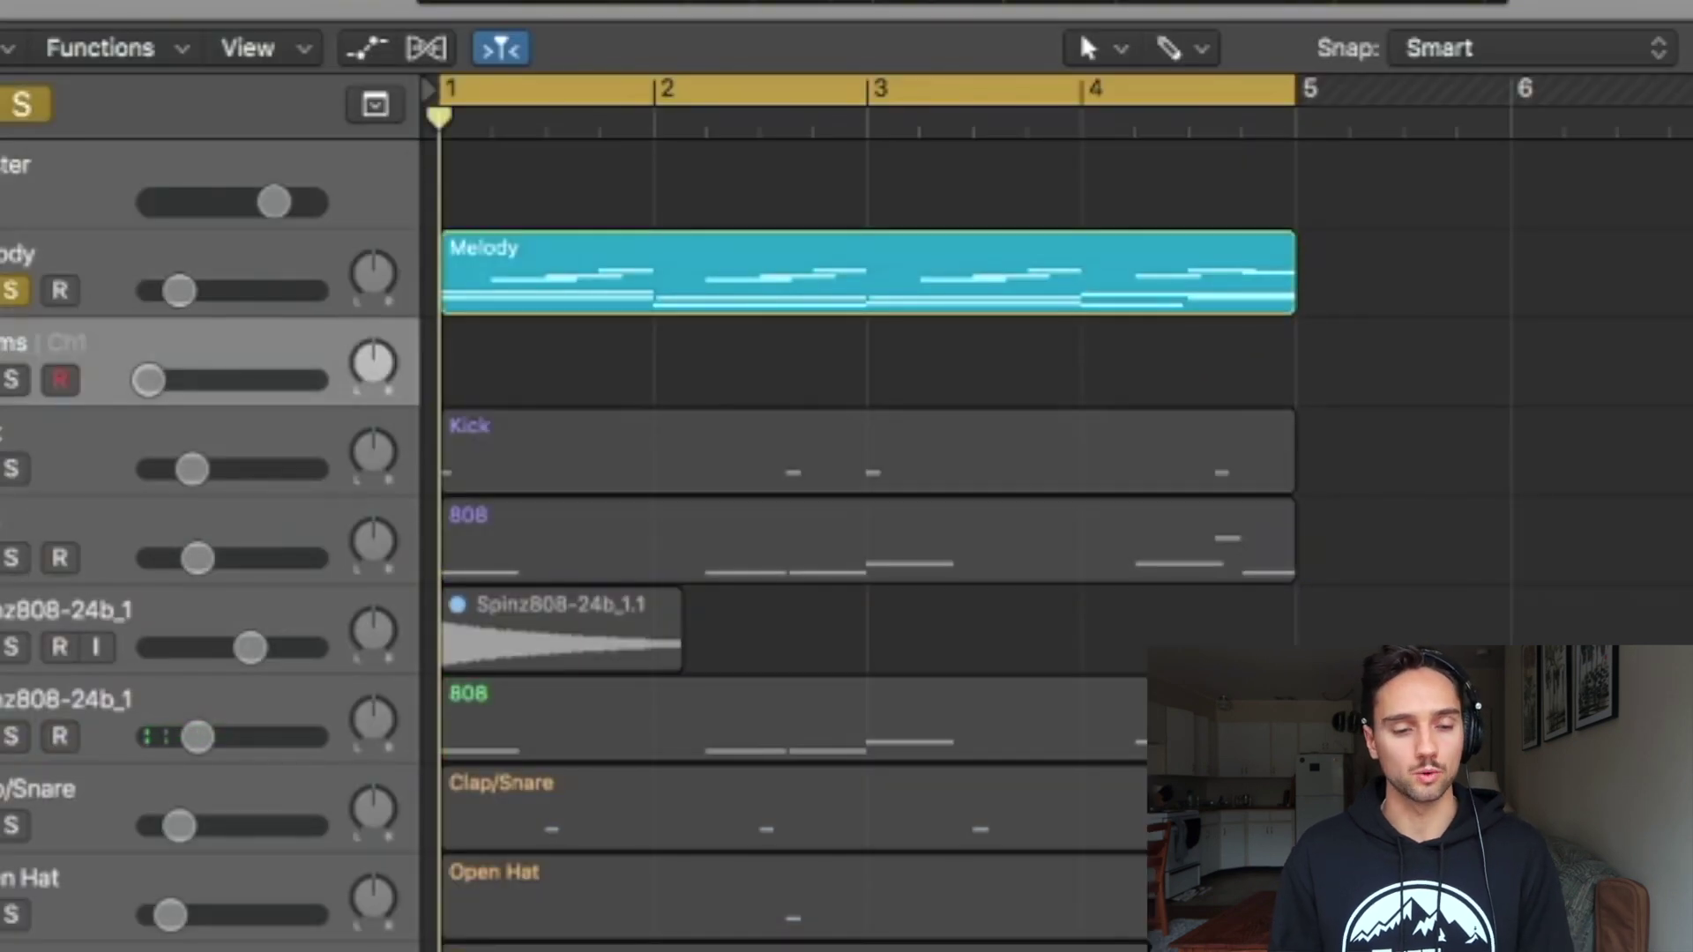
pyautogui.press('space')
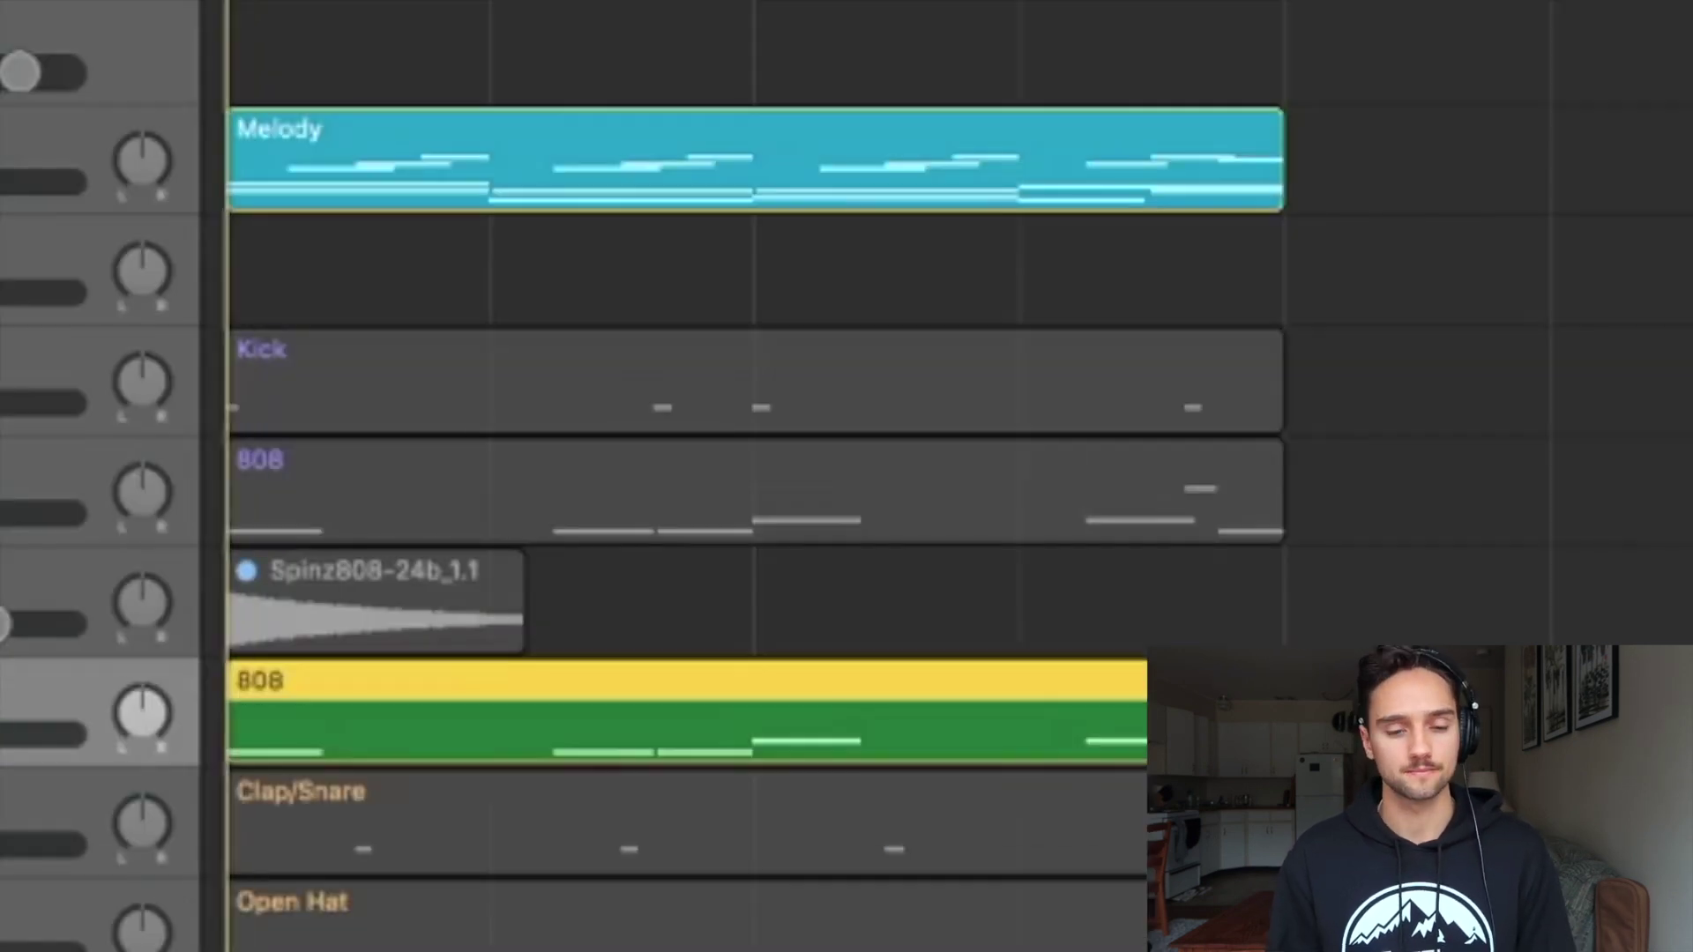